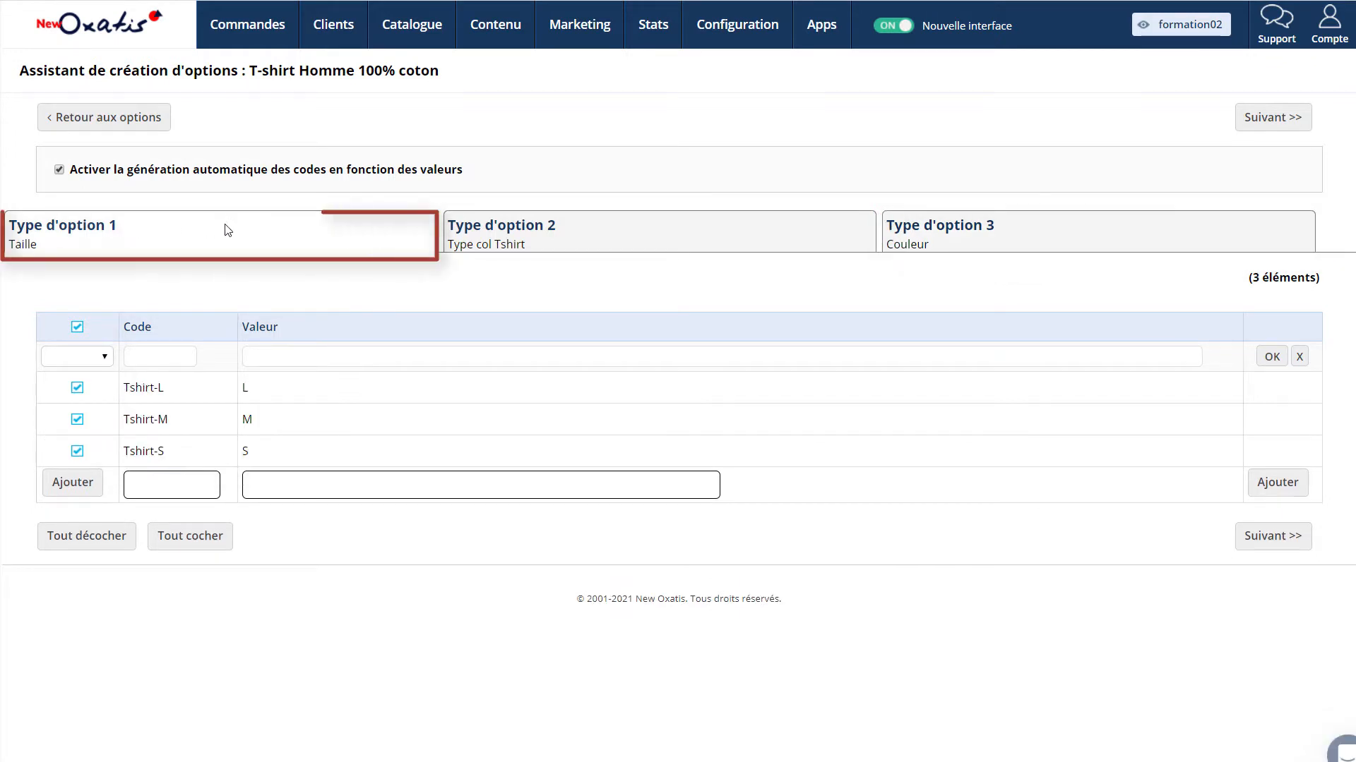
- Review the Type col Tshirt option type and the list of existing options for T-shirt Homme 100% coton
{"action": "left_click", "coordinate": [510, 231]}
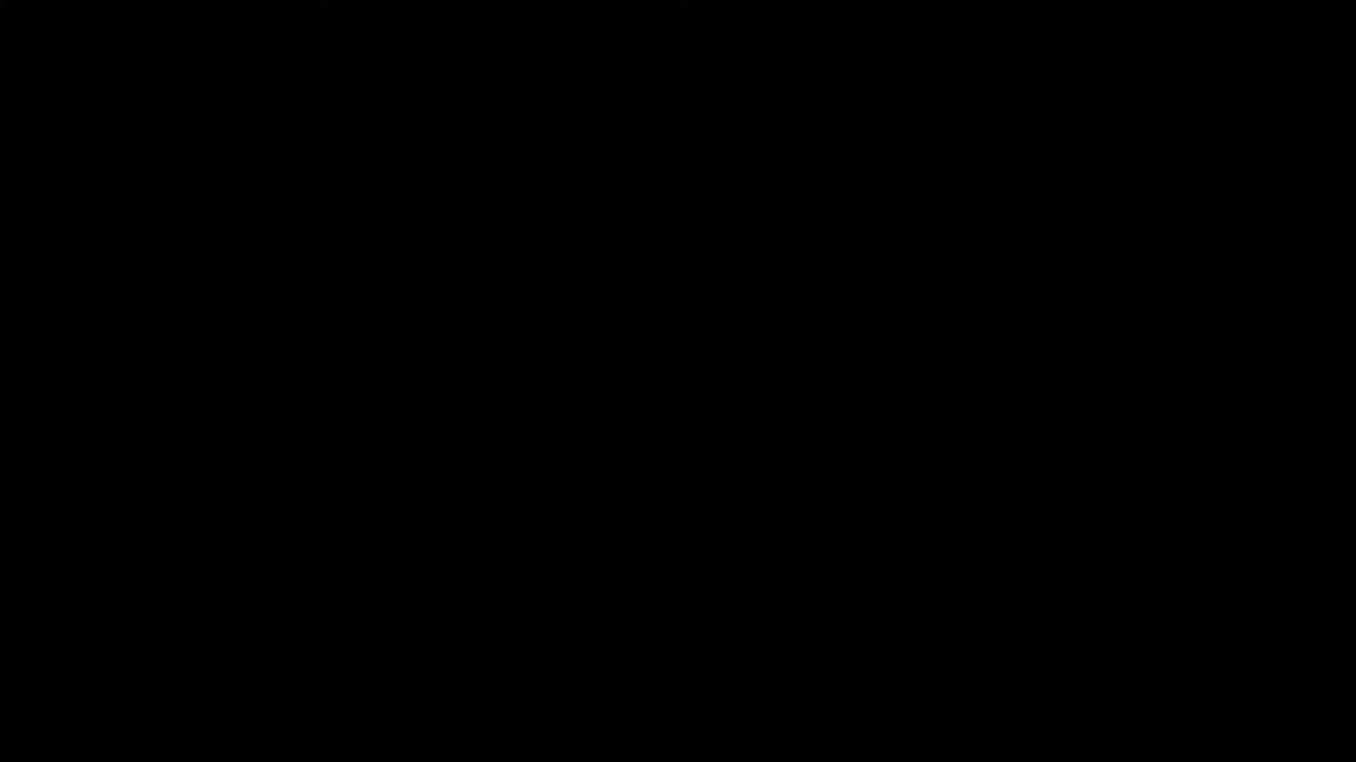
{"action": "scroll", "coordinate": [776, 424], "scroll_direction": "down", "scroll_amount": 15}
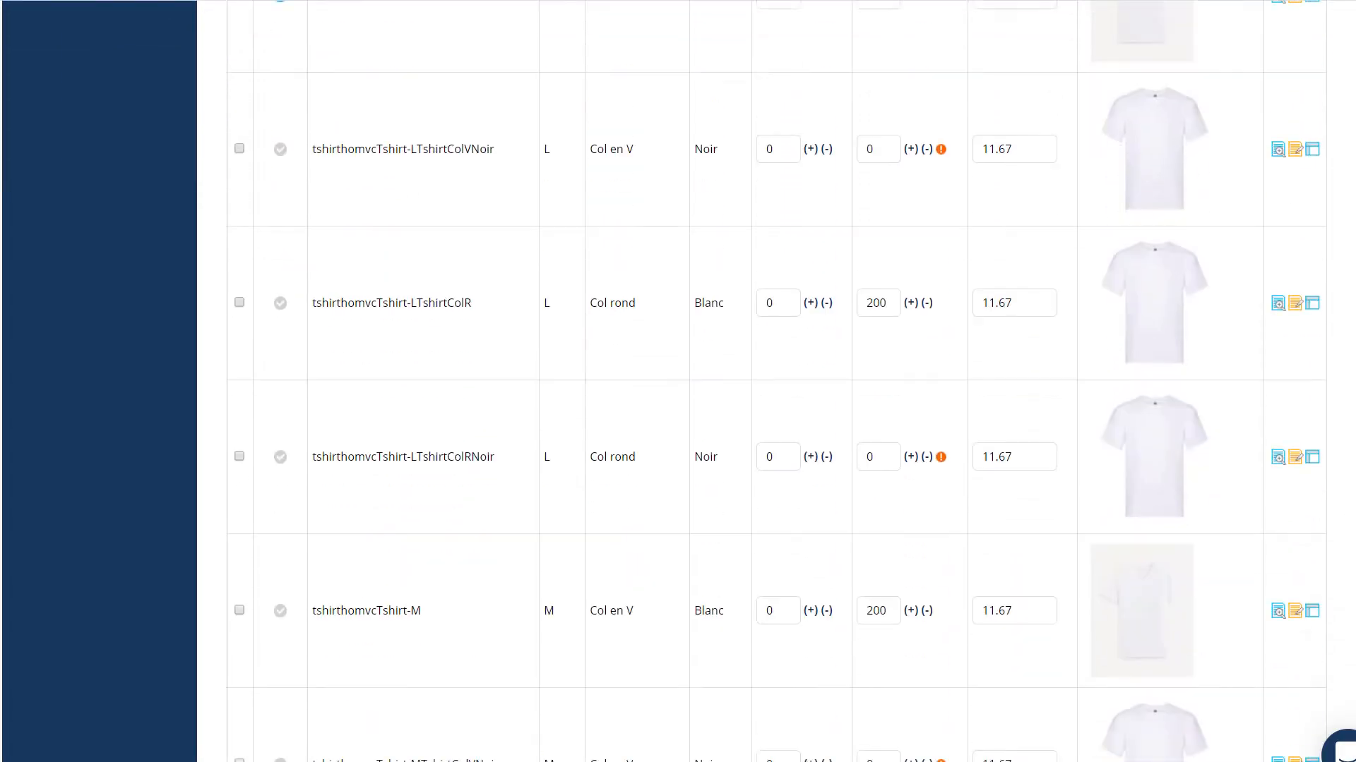
{"action": "scroll", "coordinate": [776, 381], "scroll_direction": "down", "scroll_amount": 4}
{"action": "scroll", "coordinate": [777, 381], "scroll_direction": "up", "scroll_amount": 20}
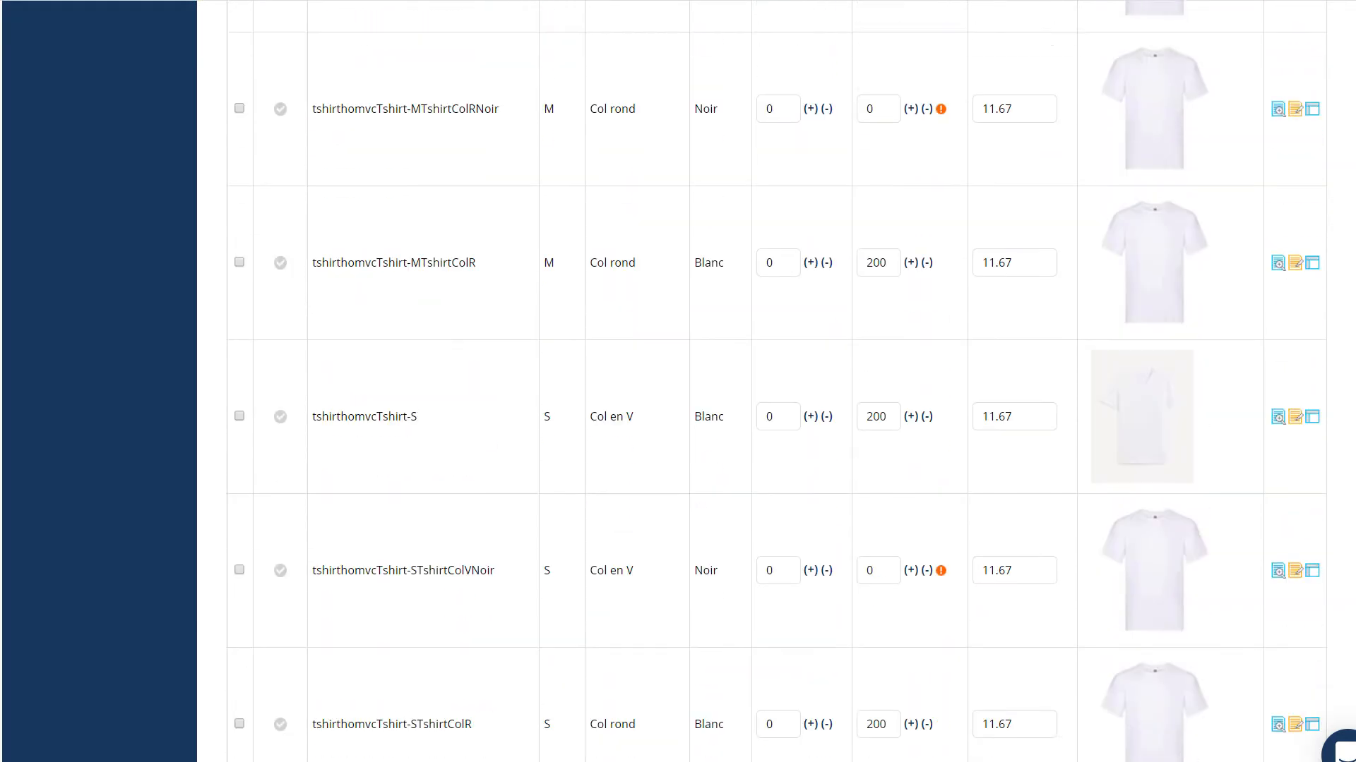
{"action": "scroll", "coordinate": [776, 381], "scroll_direction": "up", "scroll_amount": 3}
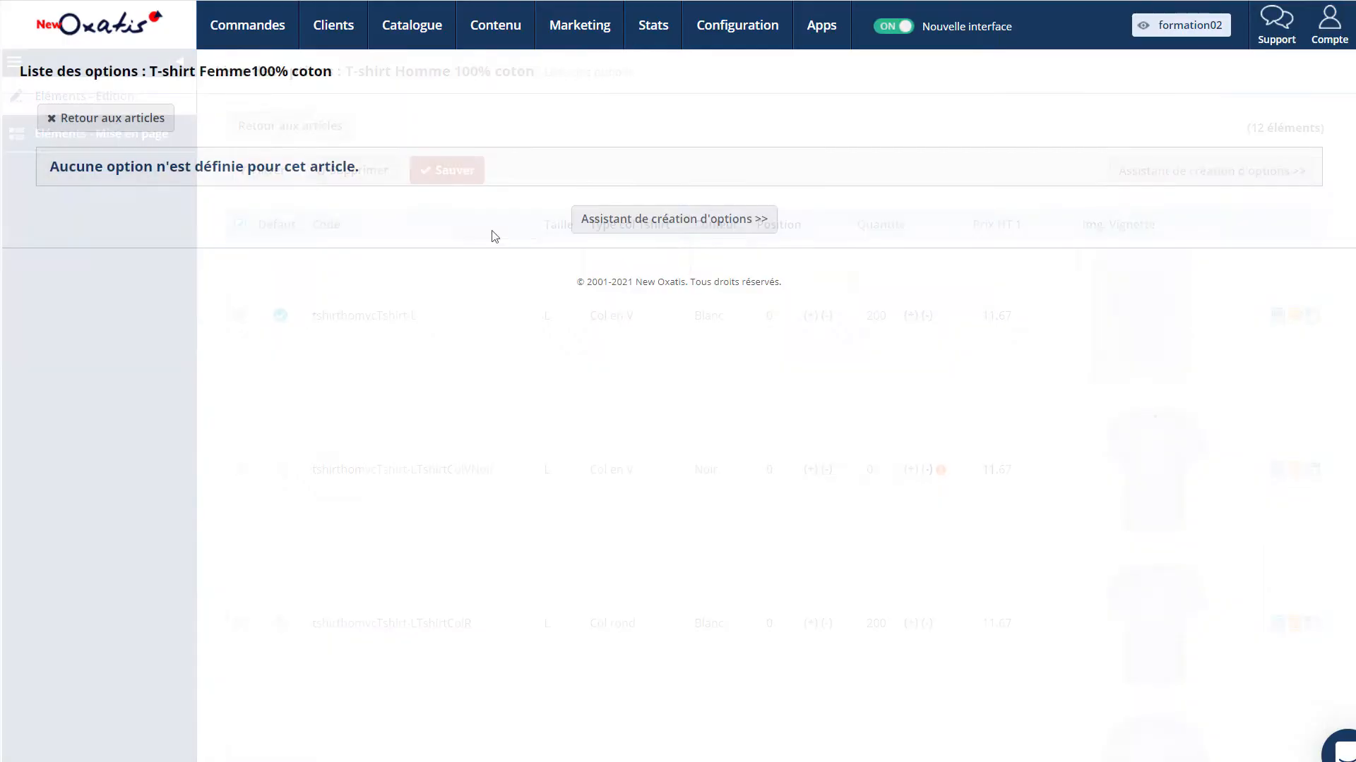
- Start the option creation assistant for T-shirt Femme100% coton and define a new option type named Option 1
{"action": "left_click", "coordinate": [641, 218]}
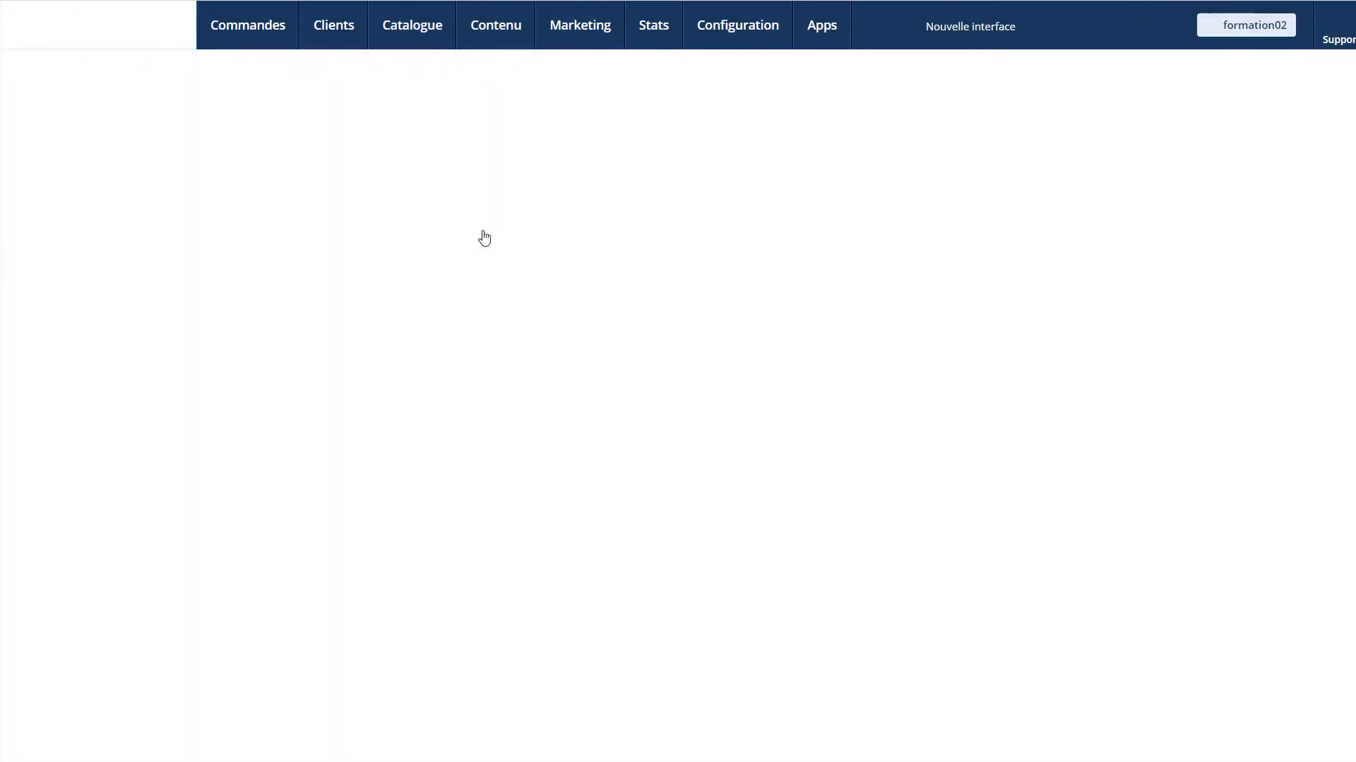
{"action": "left_click", "coordinate": [145, 196]}
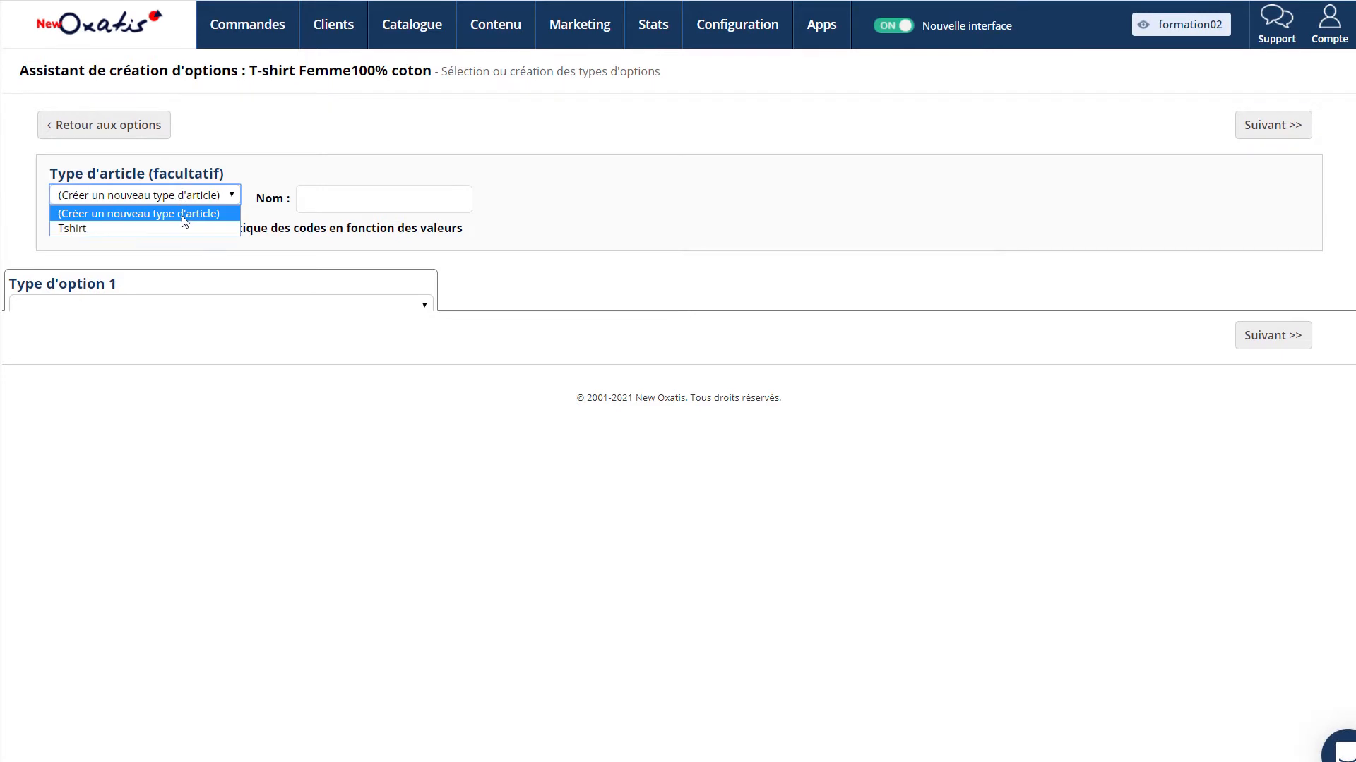
{"action": "left_click", "coordinate": [202, 304]}
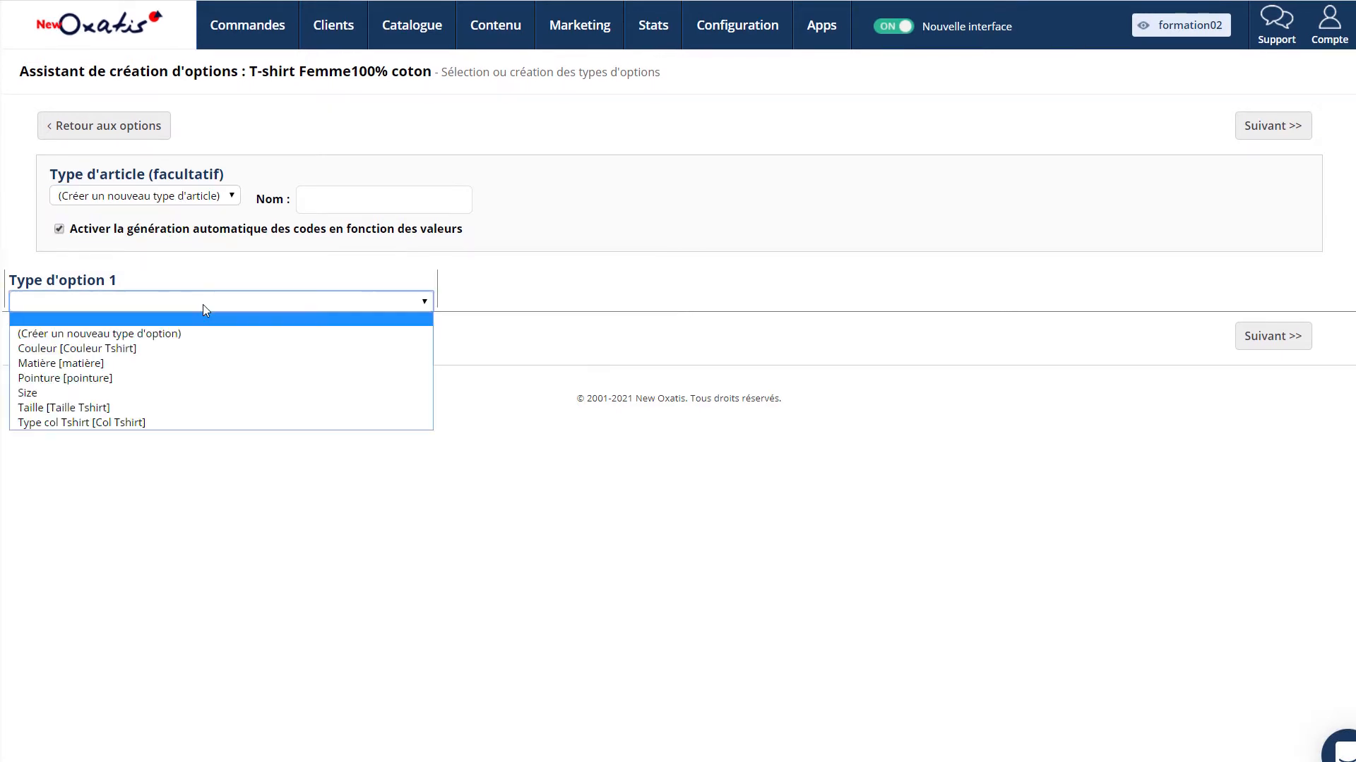
{"action": "left_click", "coordinate": [194, 336]}
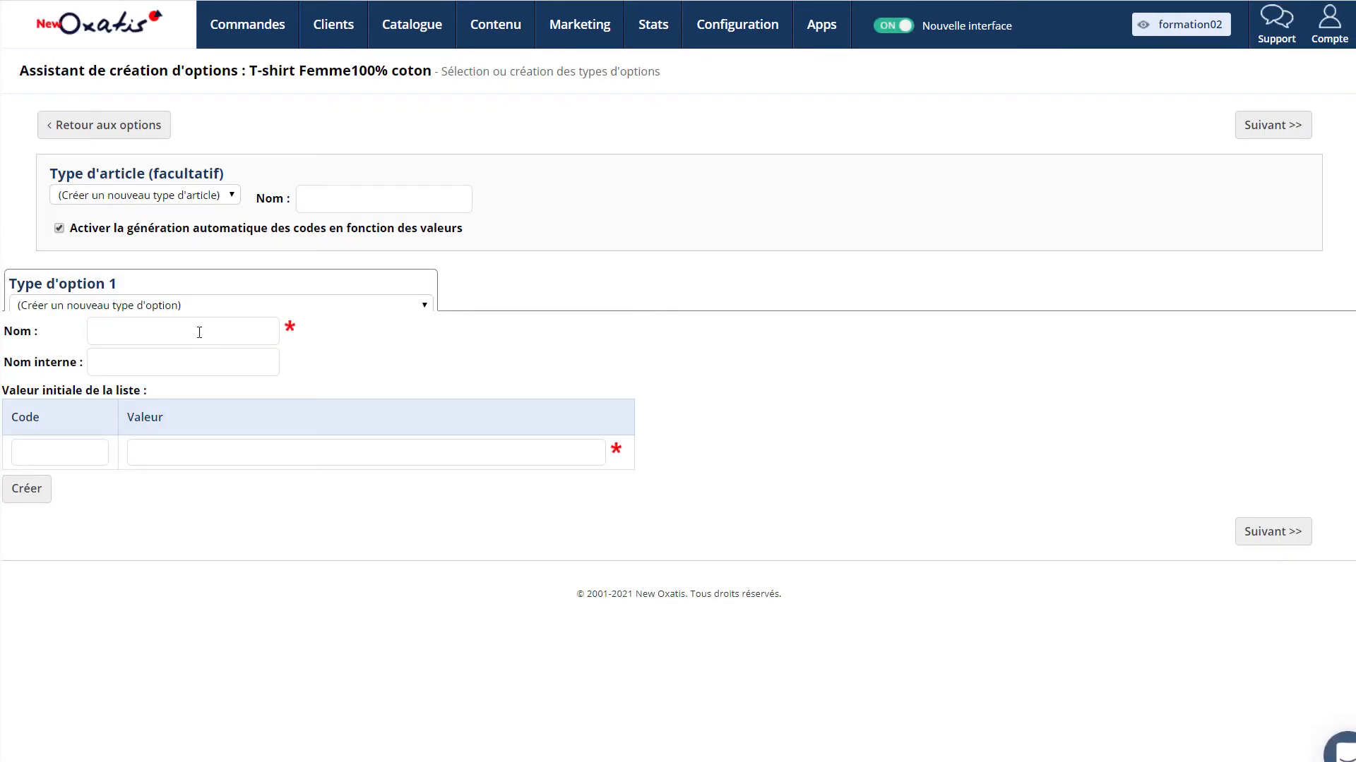
{"action": "left_click", "coordinate": [199, 332]}
{"action": "type", "text": "Option 1"}
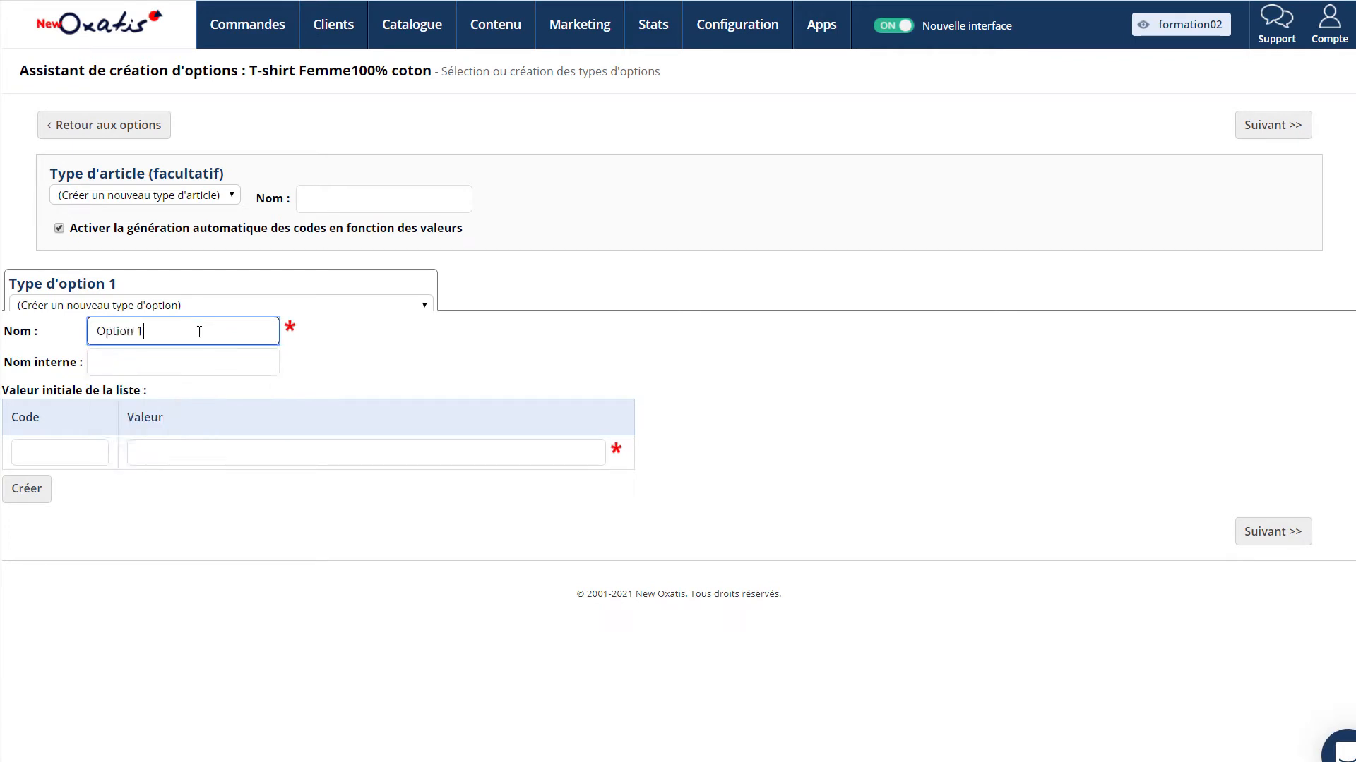
- Give the new option type an initial value with code Option 1 and value "valeur 1", and create it
{"action": "left_click", "coordinate": [196, 361]}
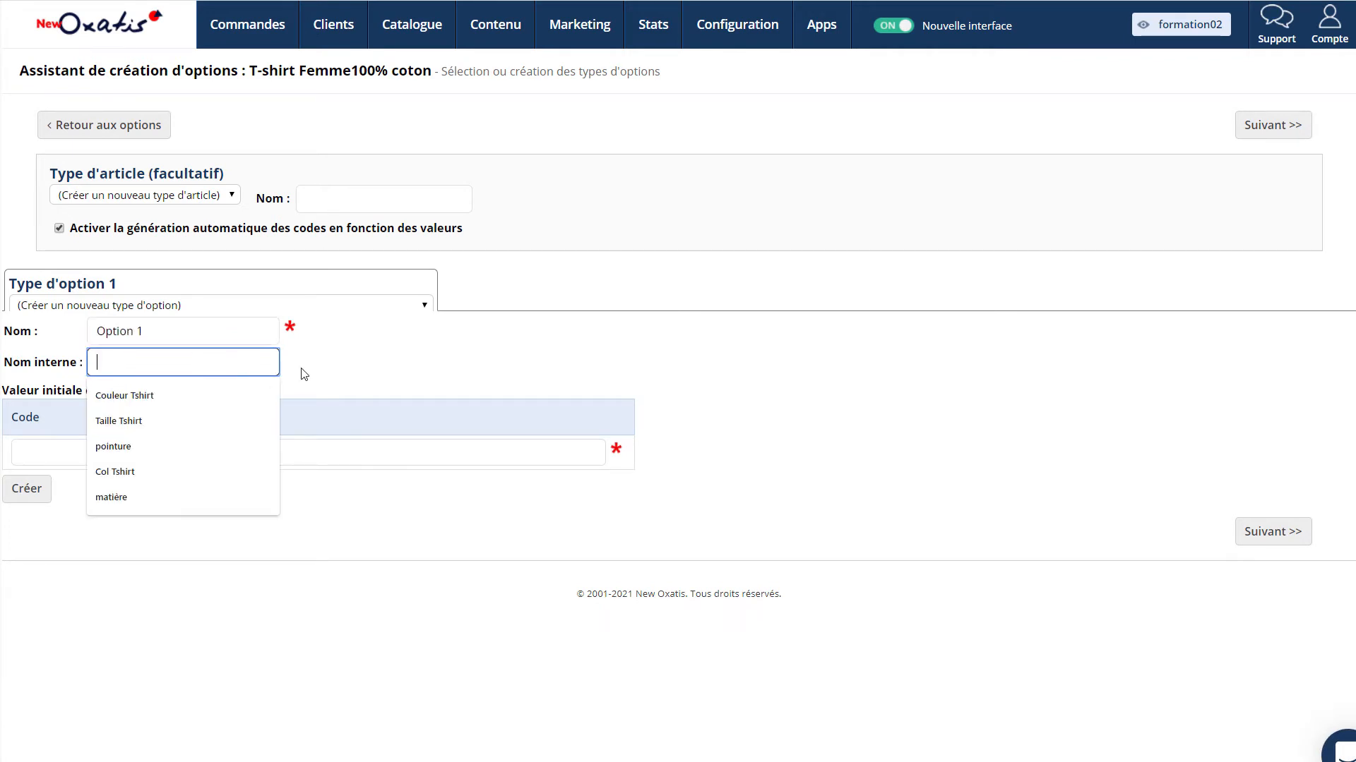
{"action": "left_click", "coordinate": [29, 454]}
{"action": "type", "text": "Option 1"}
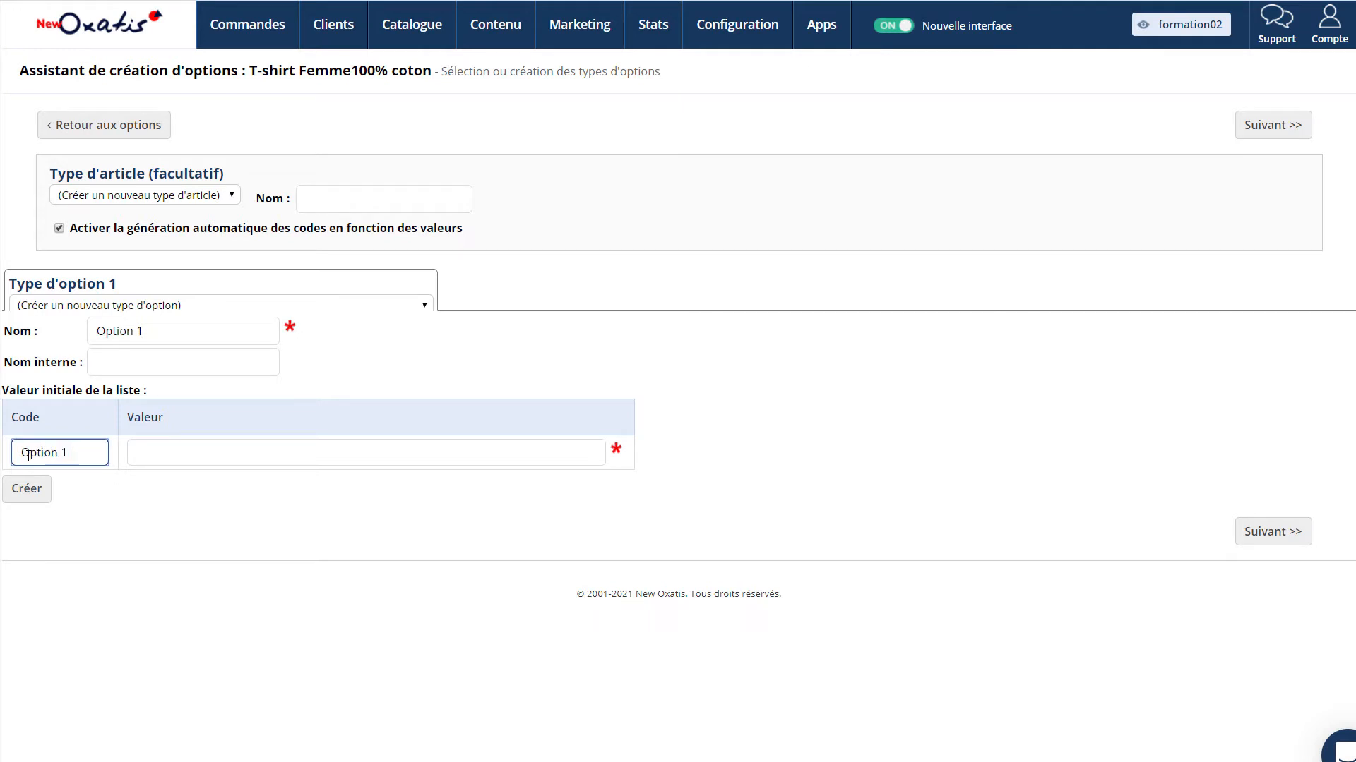
{"action": "left_click", "coordinate": [195, 455]}
{"action": "type", "text": "va"}
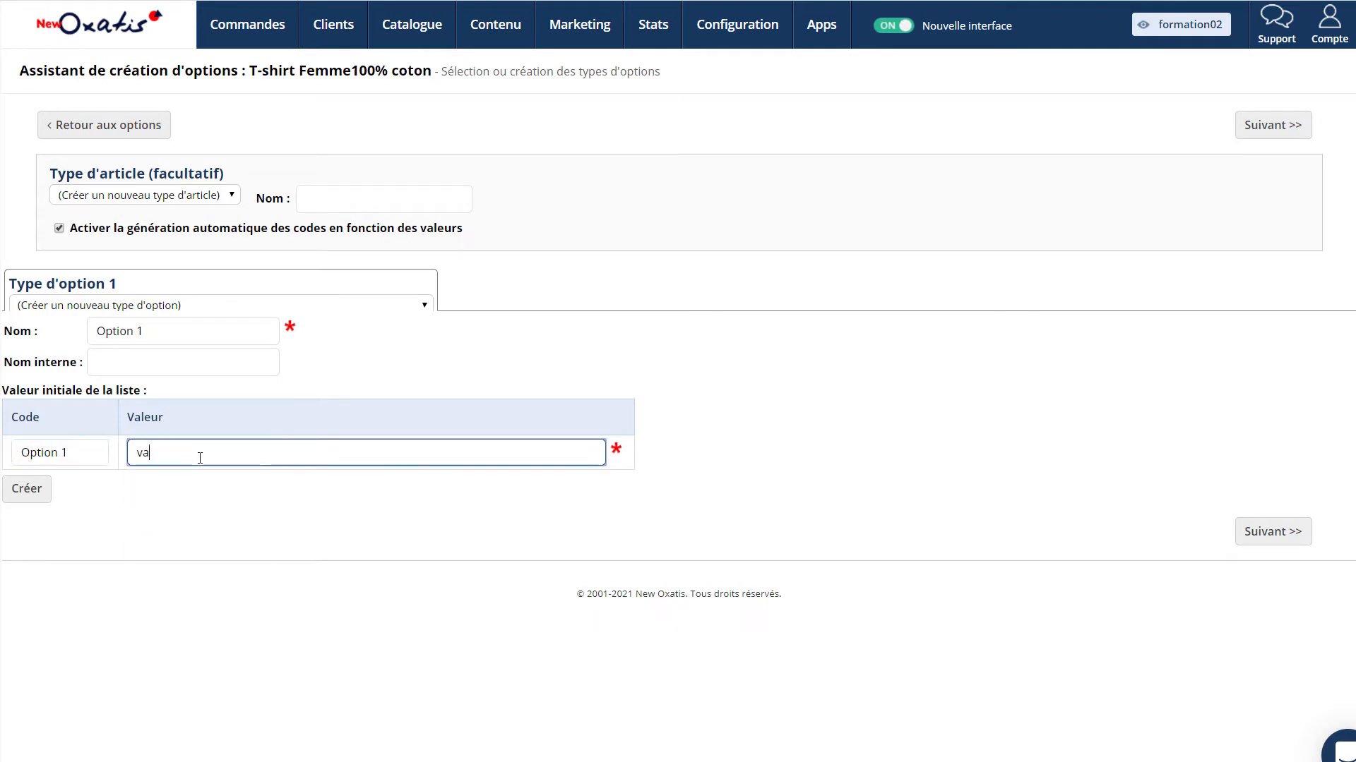
{"action": "type", "text": "leur 1"}
{"action": "left_click", "coordinate": [32, 488]}
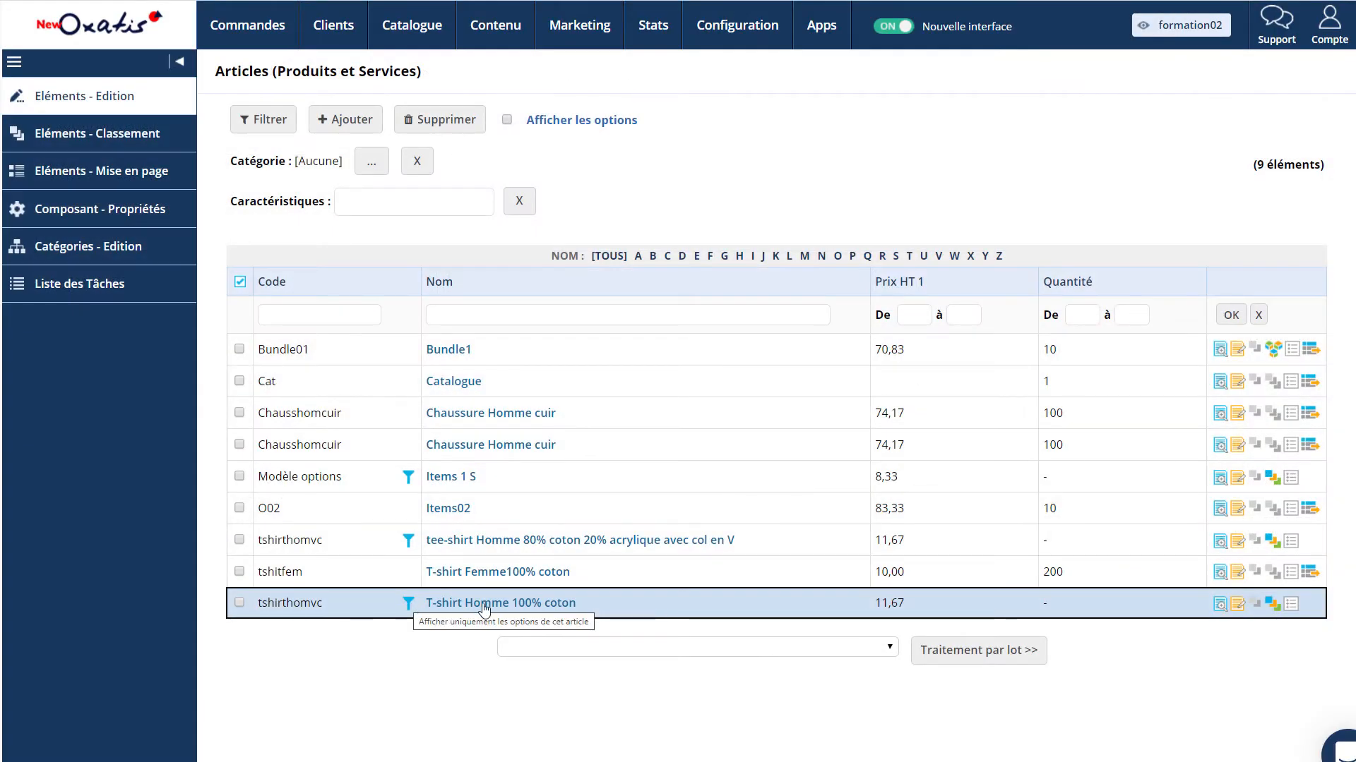
- Add the value XL with code Tshirt-XL to the Taille option type of T-shirt Homme 100% coton
{"action": "left_click", "coordinate": [1272, 605]}
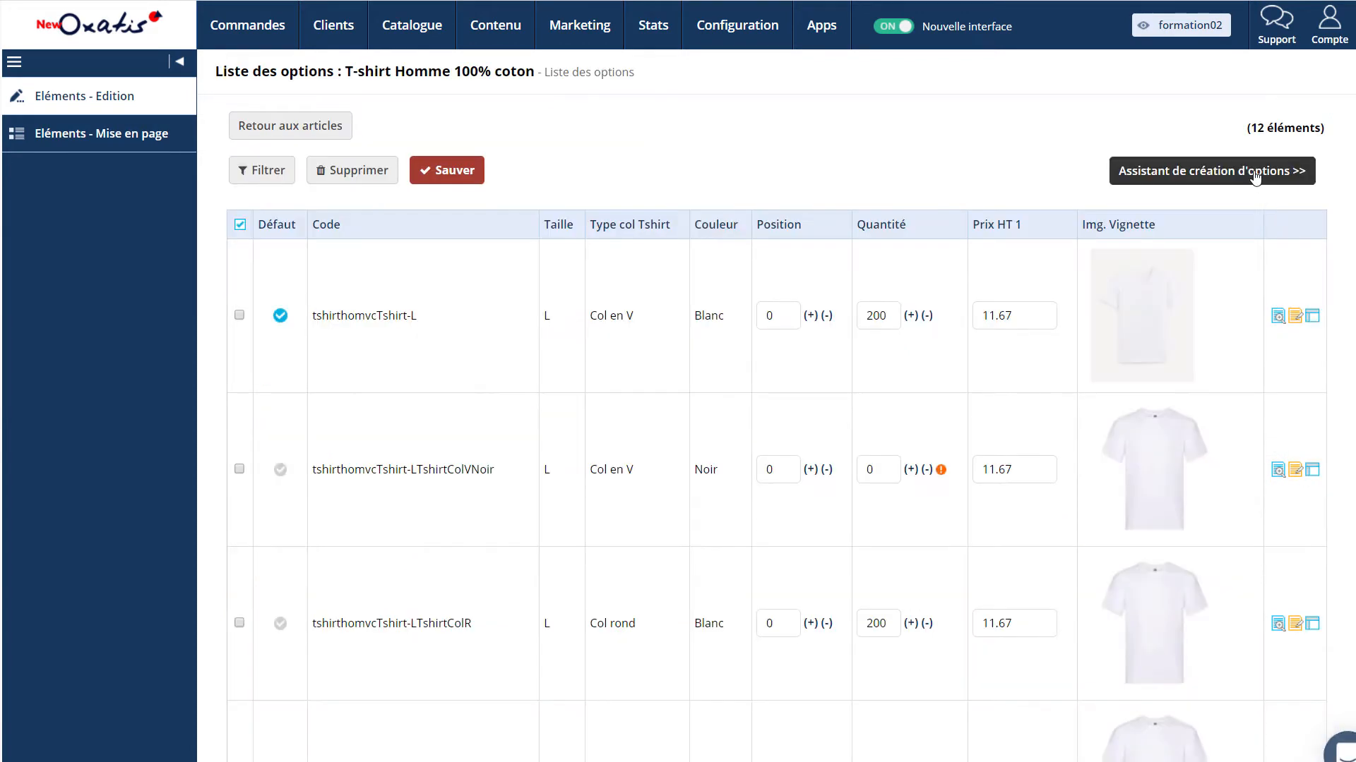
{"action": "left_click", "coordinate": [1255, 178]}
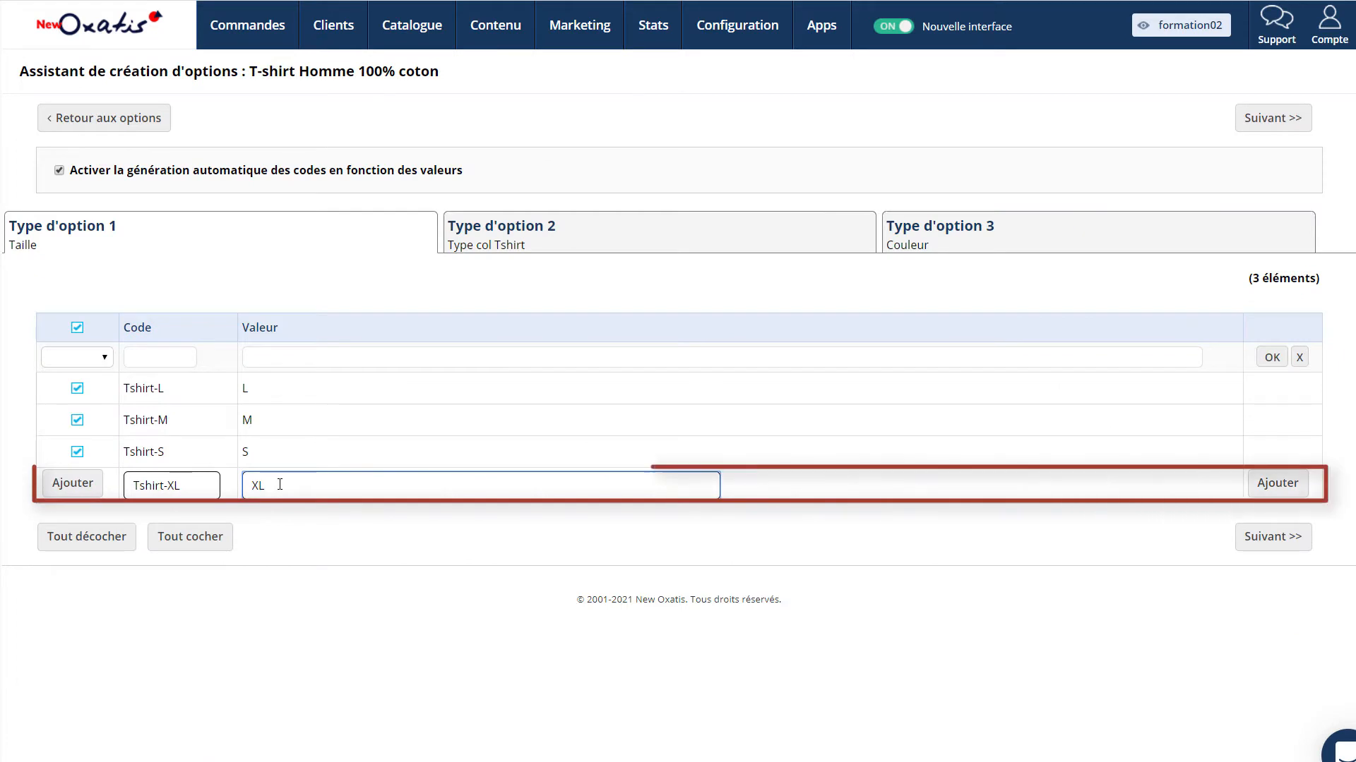
{"action": "left_click", "coordinate": [1255, 484]}
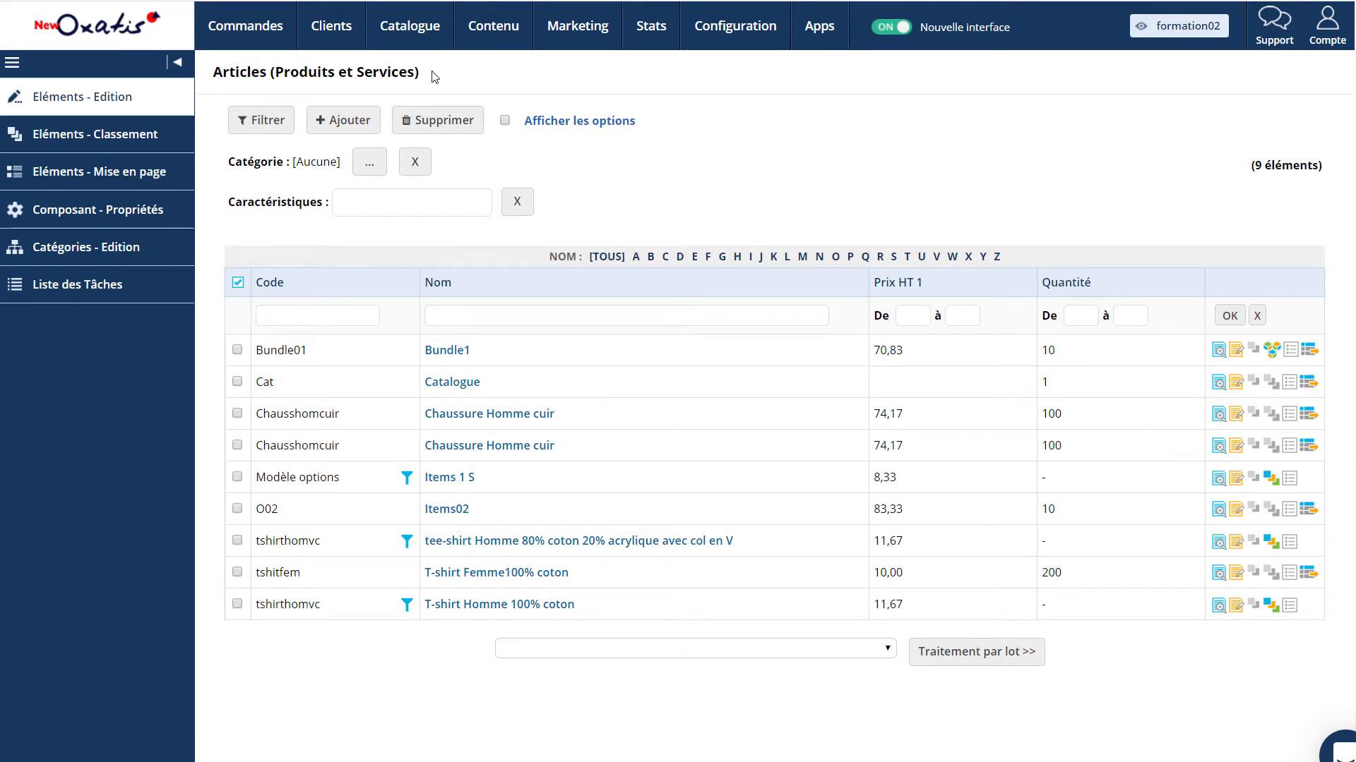
- Open the Taille Tshirt option type from the catalogue's options and characteristics, and examine its value names and codes
{"action": "mouse_move", "coordinate": [393, 25]}
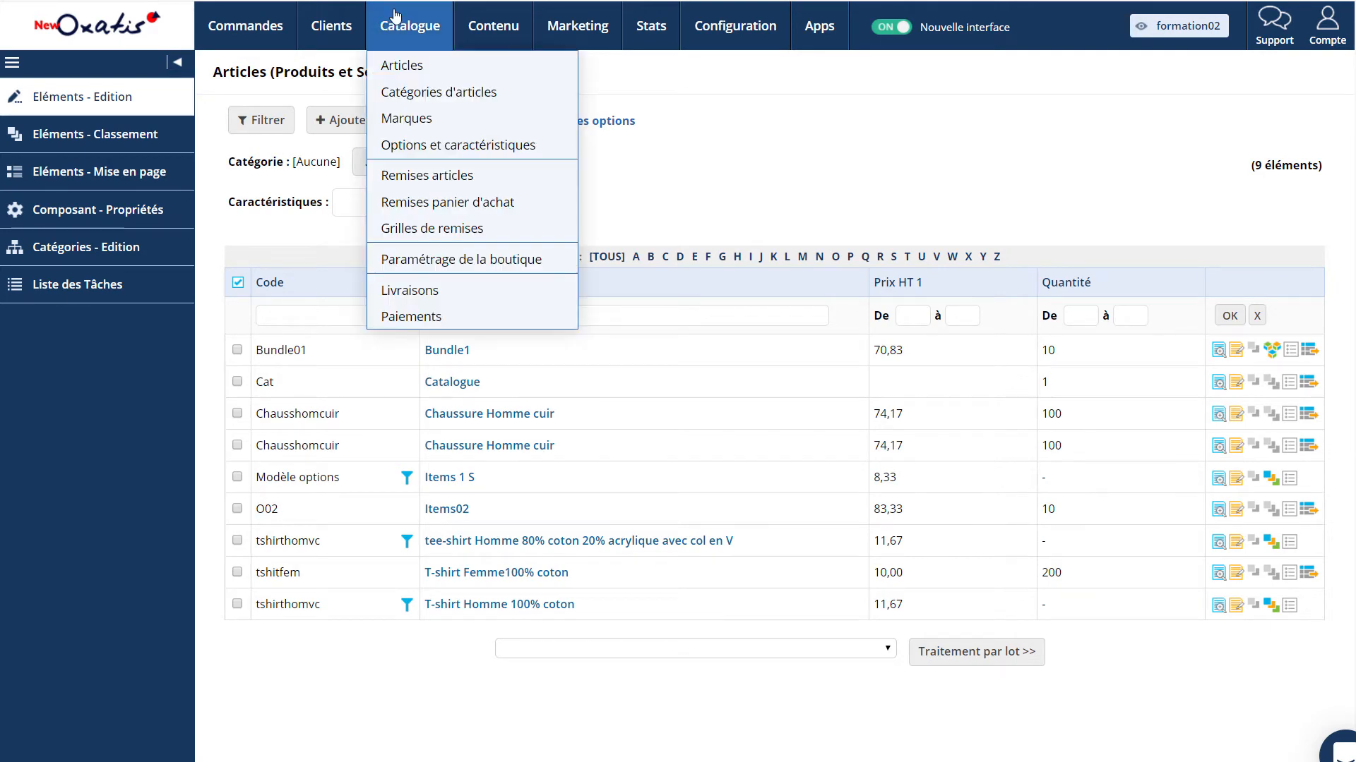
{"action": "left_click", "coordinate": [406, 145]}
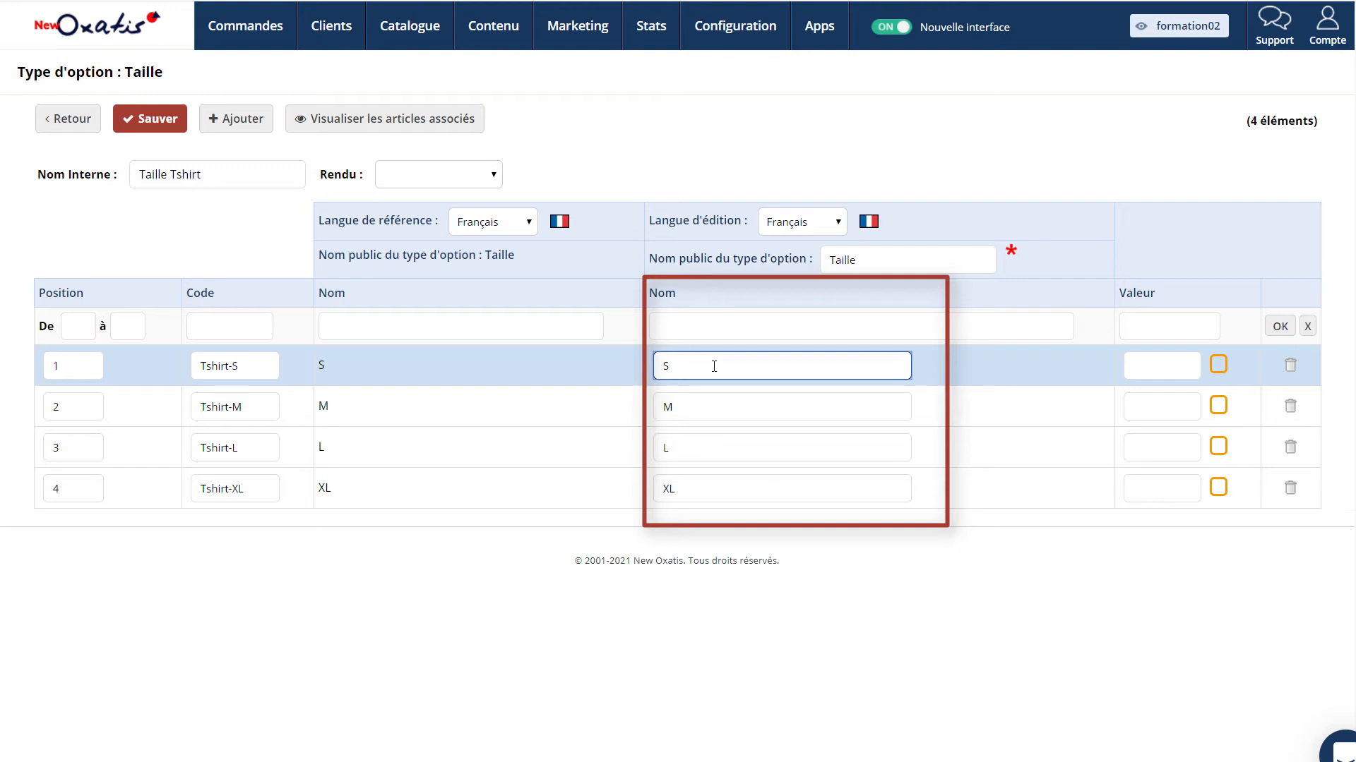
{"action": "left_click", "coordinate": [245, 368]}
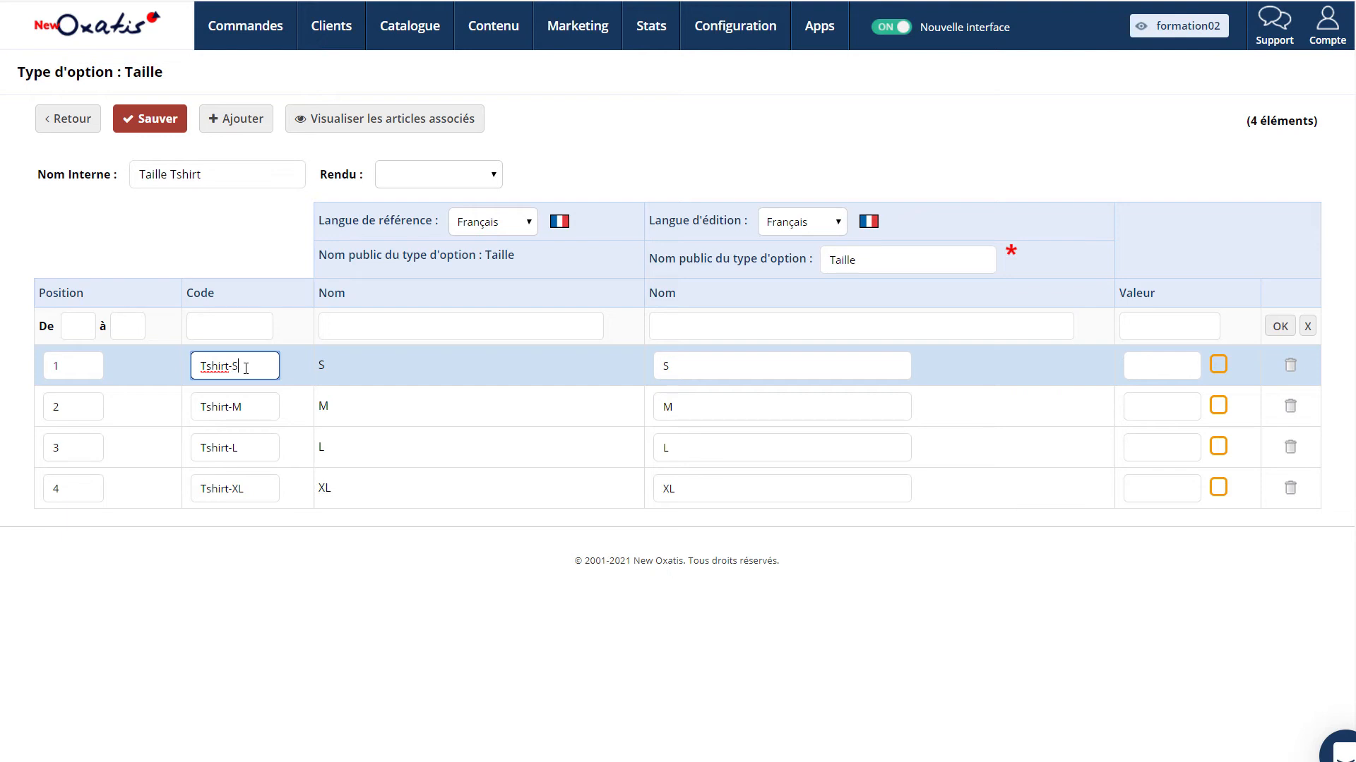
- View the articles associated with the Taille option type, and return to its values
{"action": "left_click", "coordinate": [379, 119]}
{"action": "scroll", "coordinate": [724, 272], "scroll_direction": "down", "scroll_amount": 1}
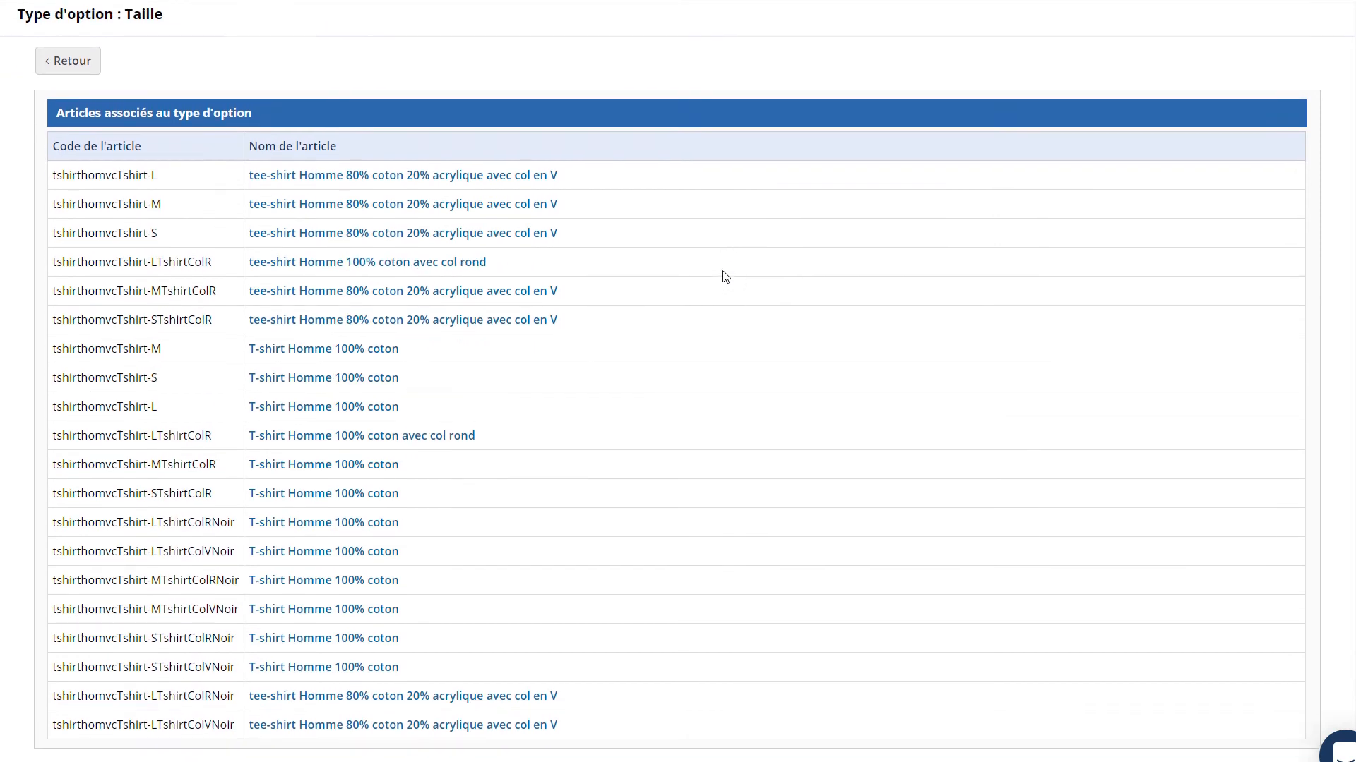
{"action": "scroll", "coordinate": [724, 275], "scroll_direction": "up", "scroll_amount": 1}
{"action": "left_click", "coordinate": [85, 118]}
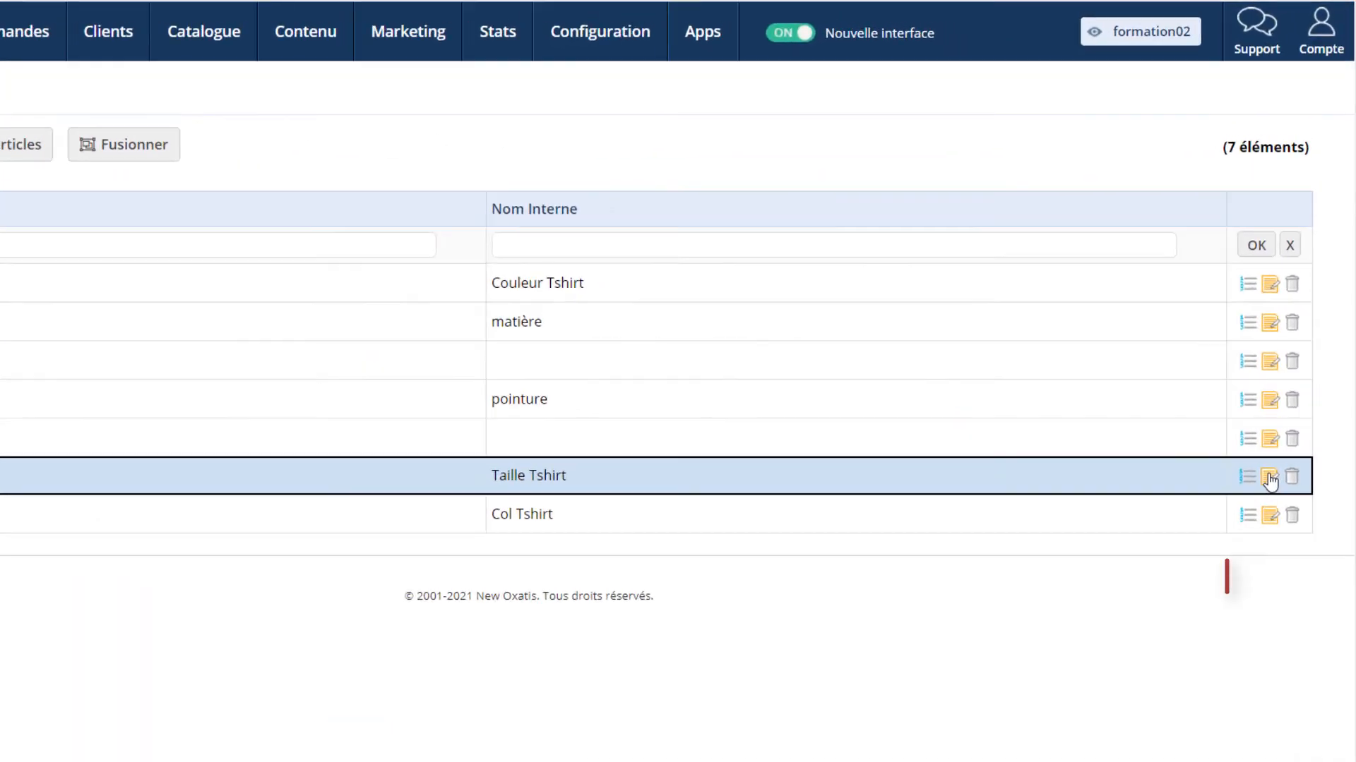
- Examine the values of the Taille Tshirt and couleur chemise X option types, and return to the option types list
{"action": "left_click", "coordinate": [1250, 592]}
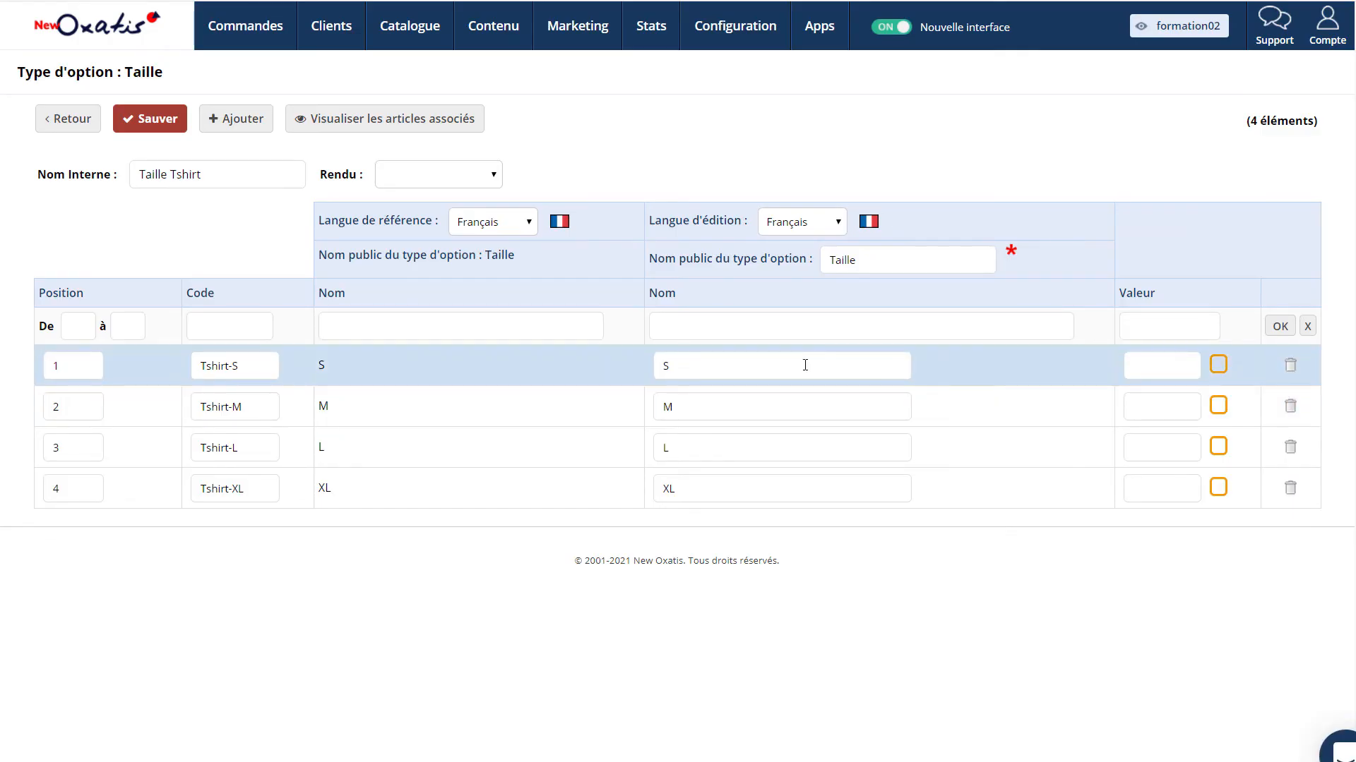
{"action": "left_click", "coordinate": [804, 365]}
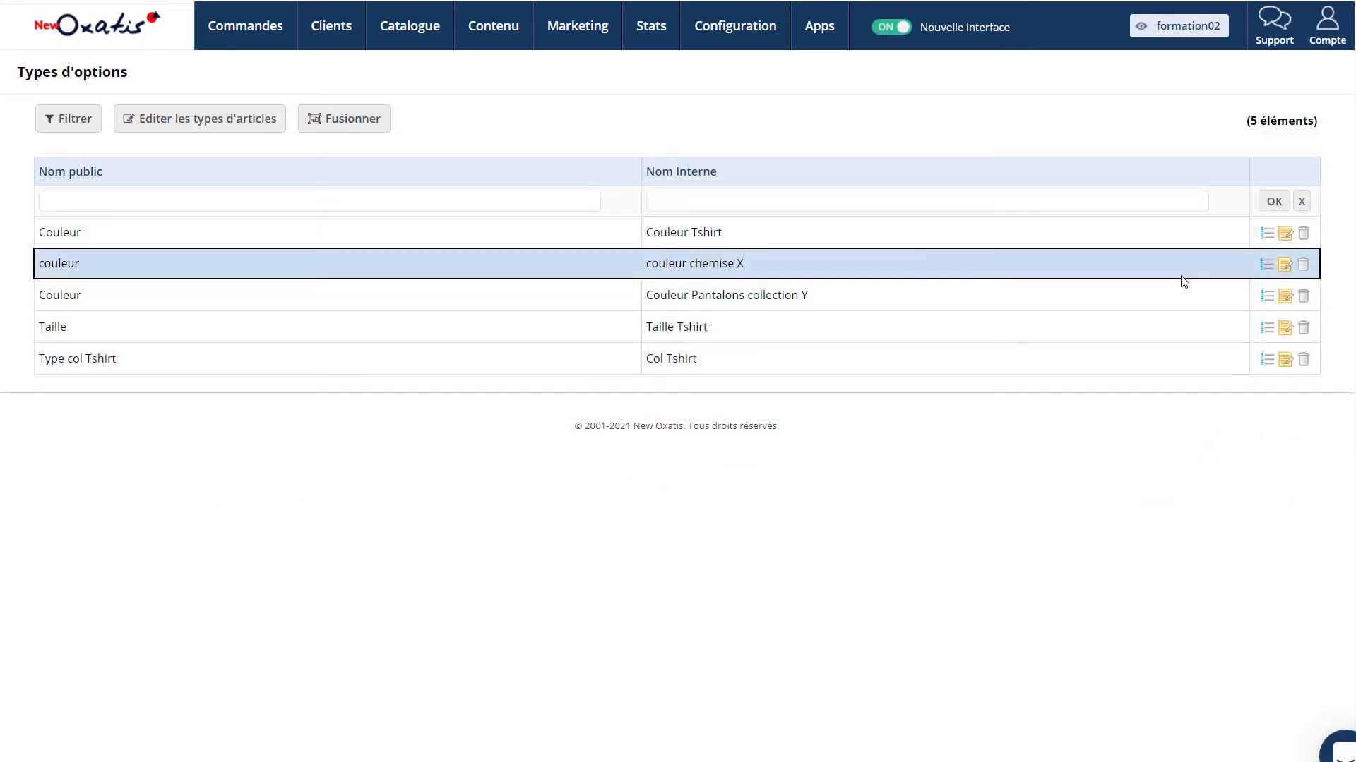
{"action": "left_click", "coordinate": [1285, 266]}
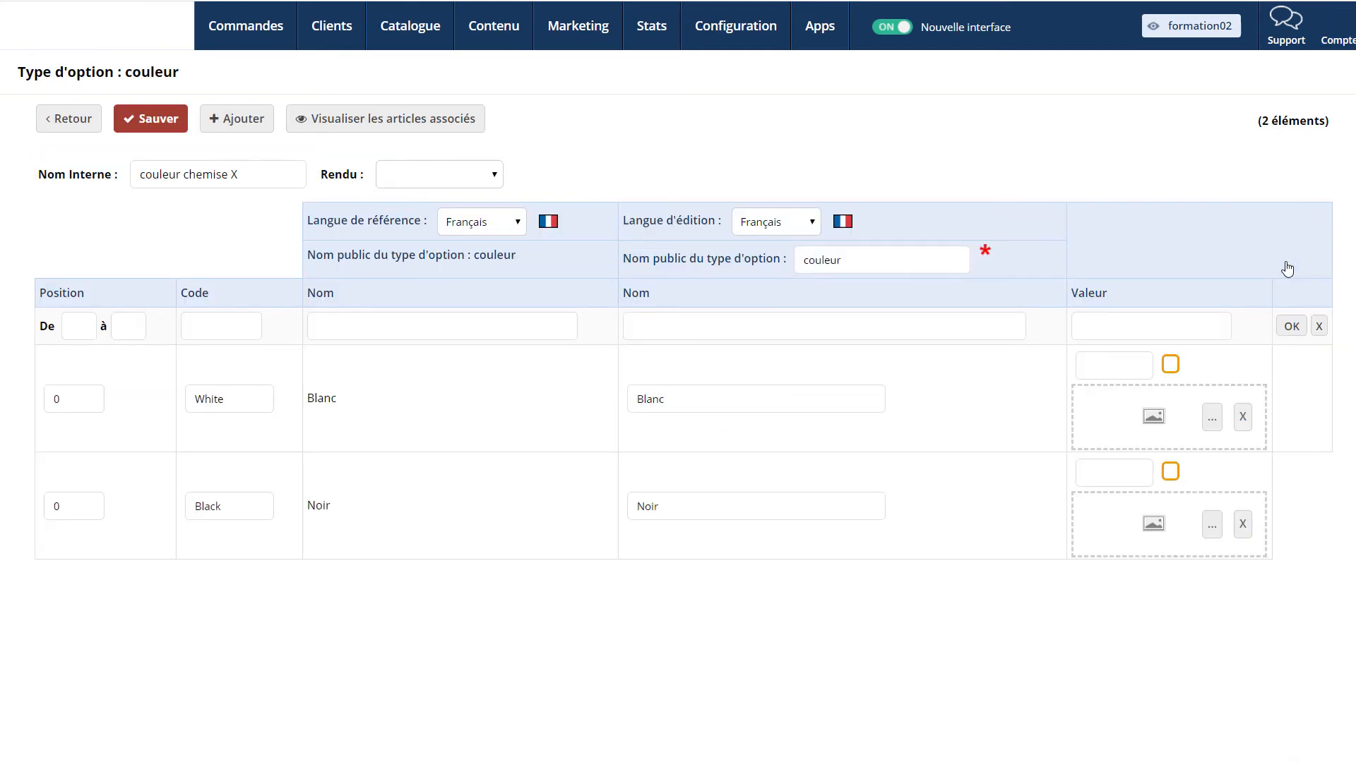
{"action": "left_click", "coordinate": [282, 173]}
{"action": "left_click", "coordinate": [264, 225]}
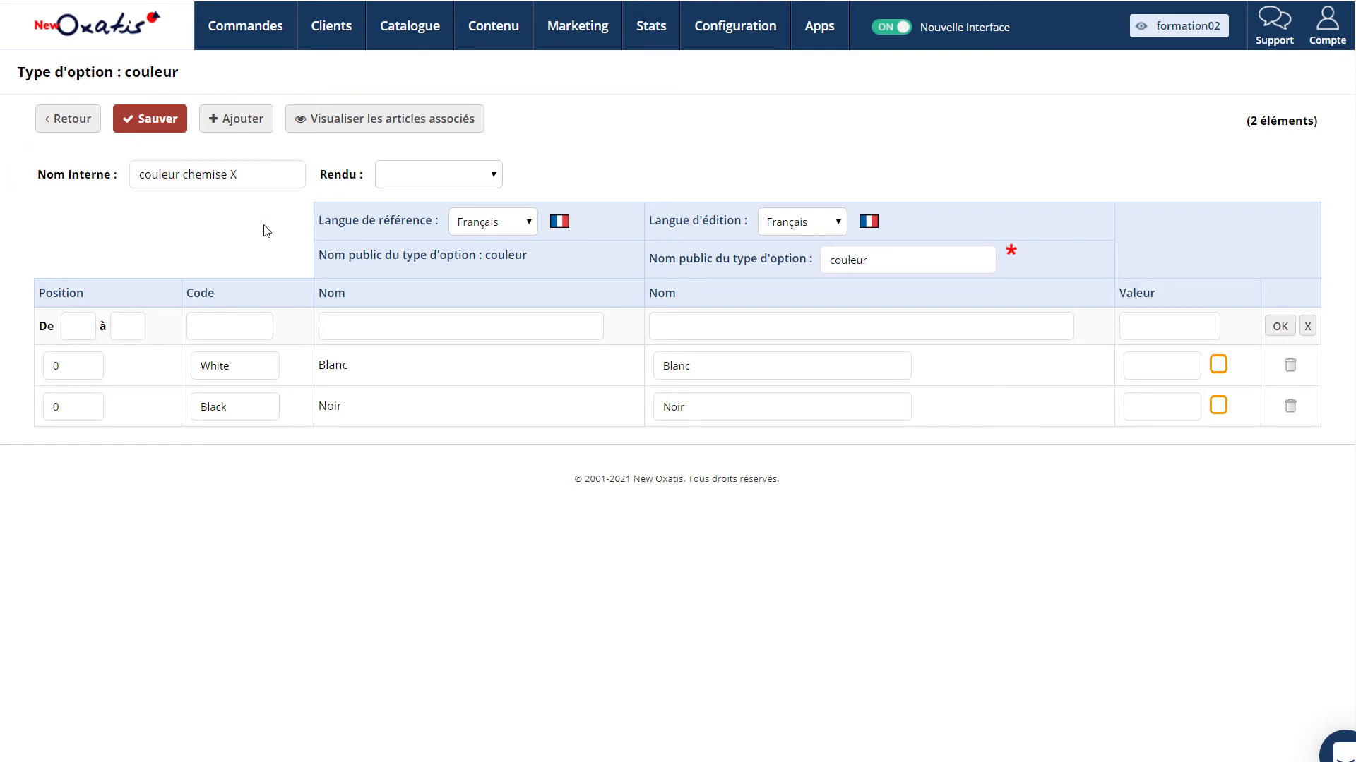
{"action": "left_click", "coordinate": [73, 119]}
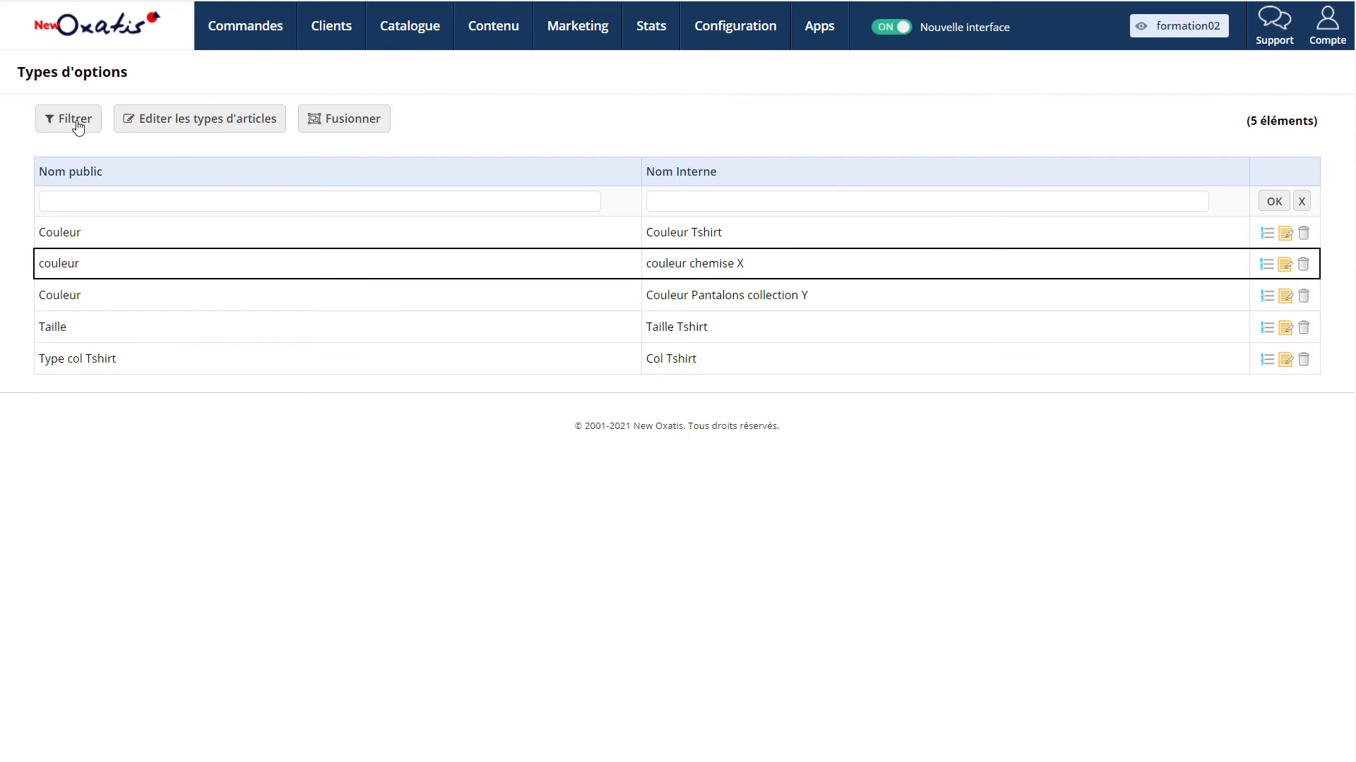
- Open the Couleur Pantalons collection Y option type and display its English (Anglais) edition
{"action": "left_click", "coordinate": [1284, 296]}
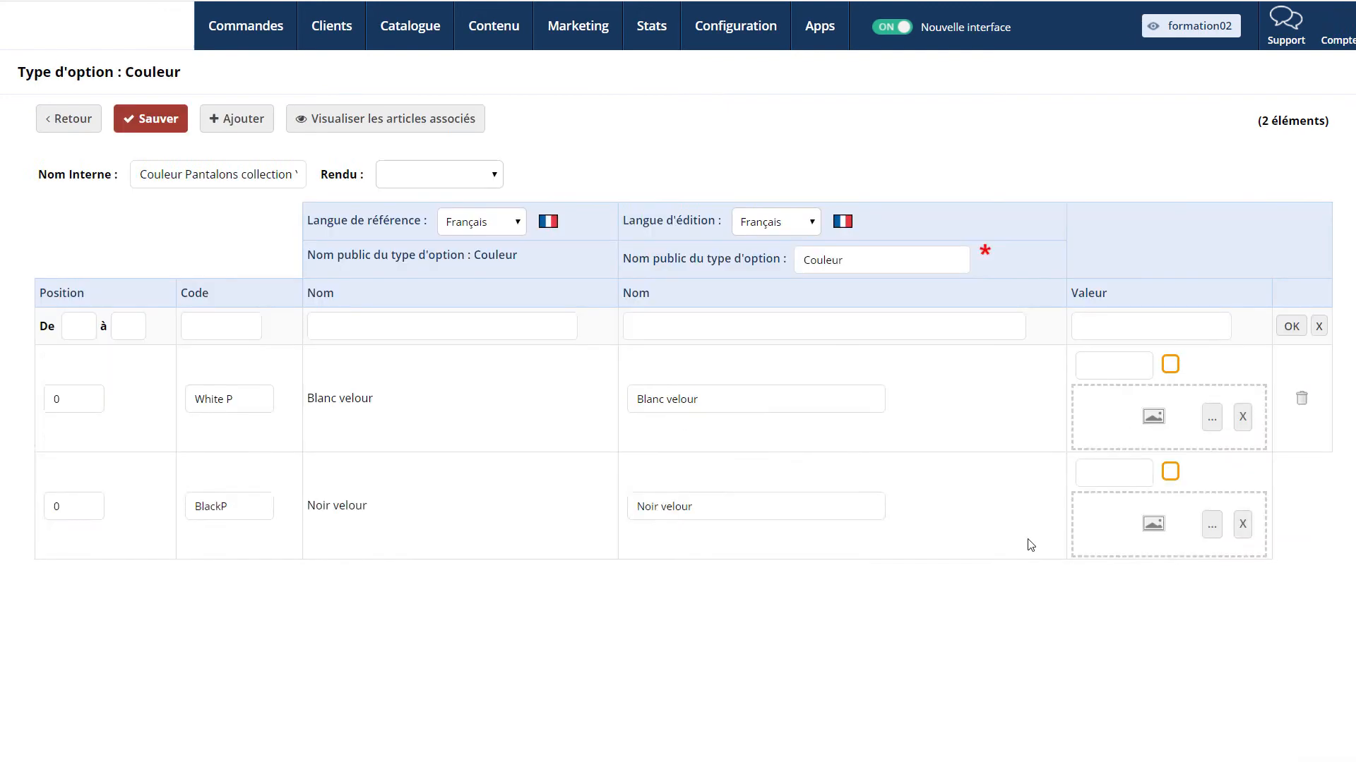
{"action": "left_click", "coordinate": [794, 225]}
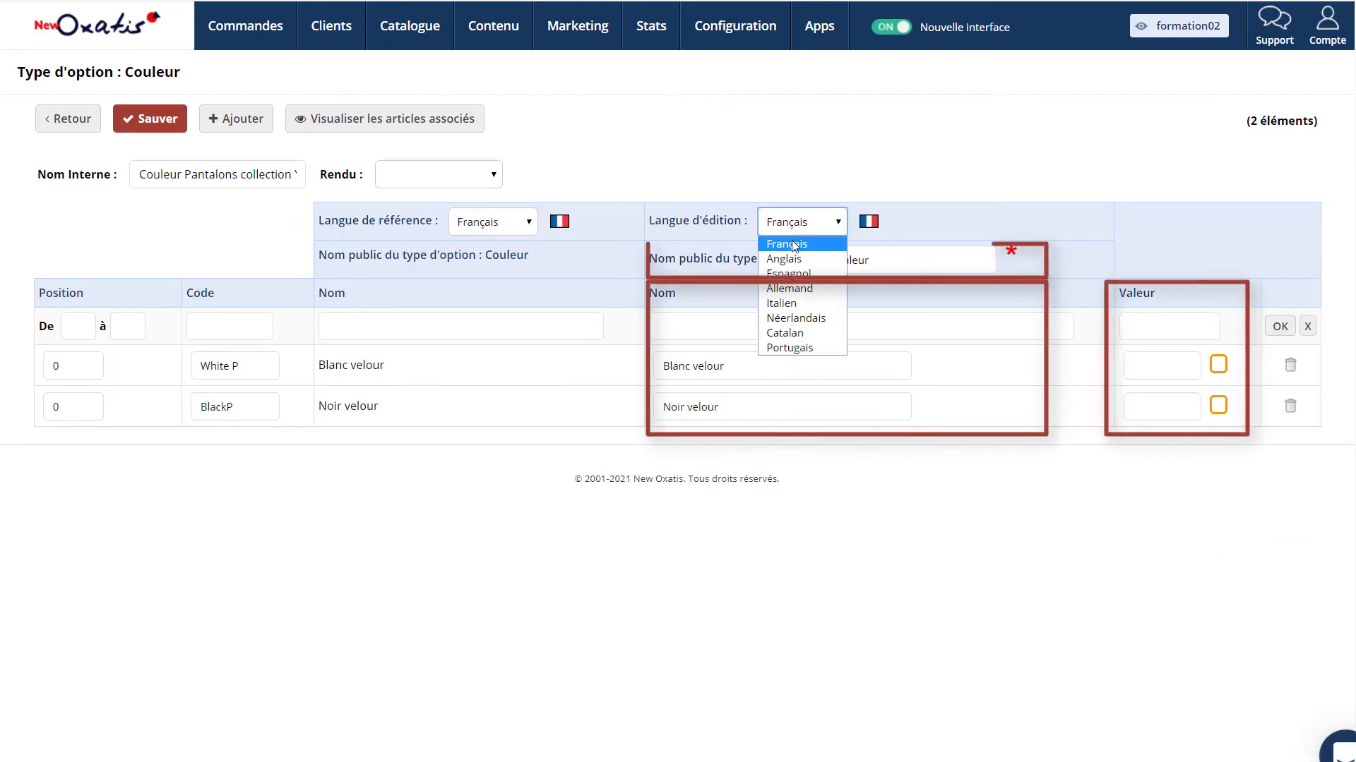
{"action": "left_click", "coordinate": [784, 258]}
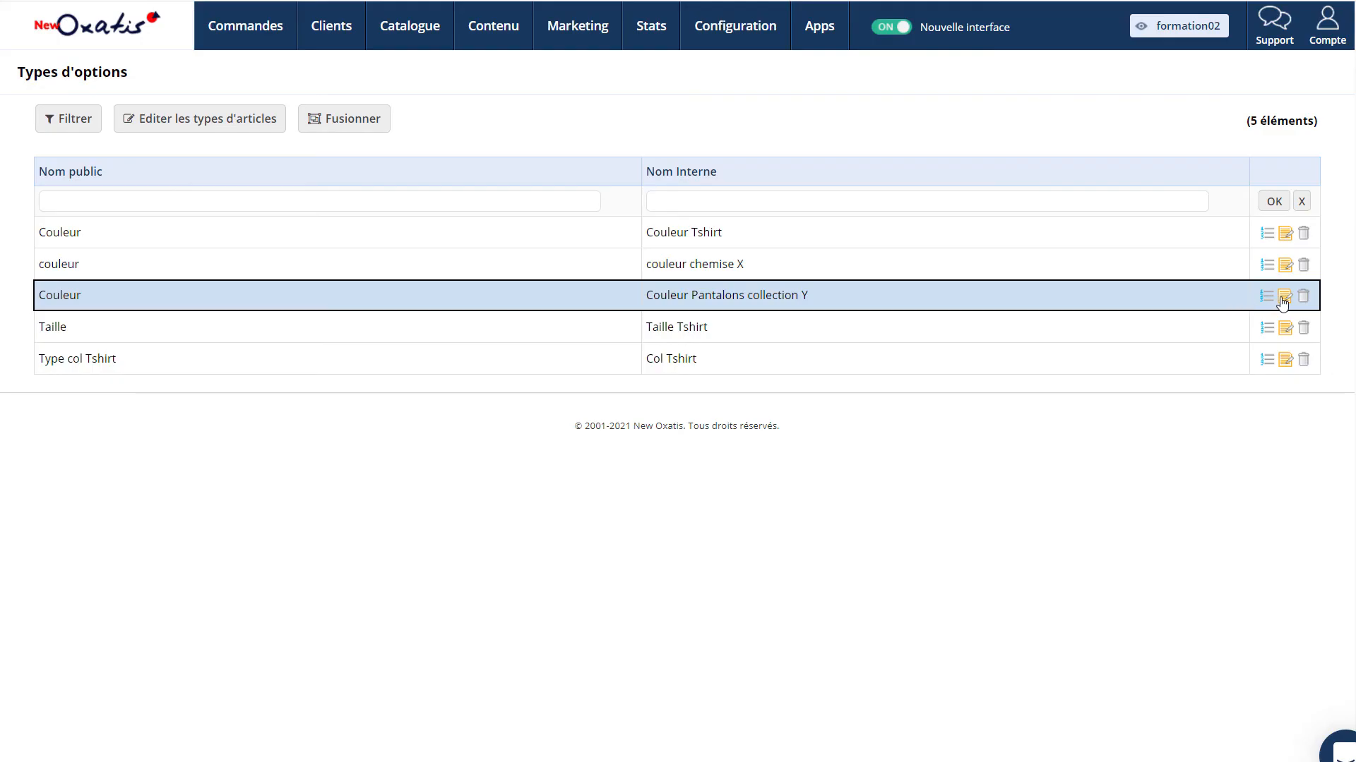
- In the Couleur Pantalons collection Y option type, enter "velvet white" as the Anglais name of Blanc velour
{"action": "left_click", "coordinate": [1284, 298]}
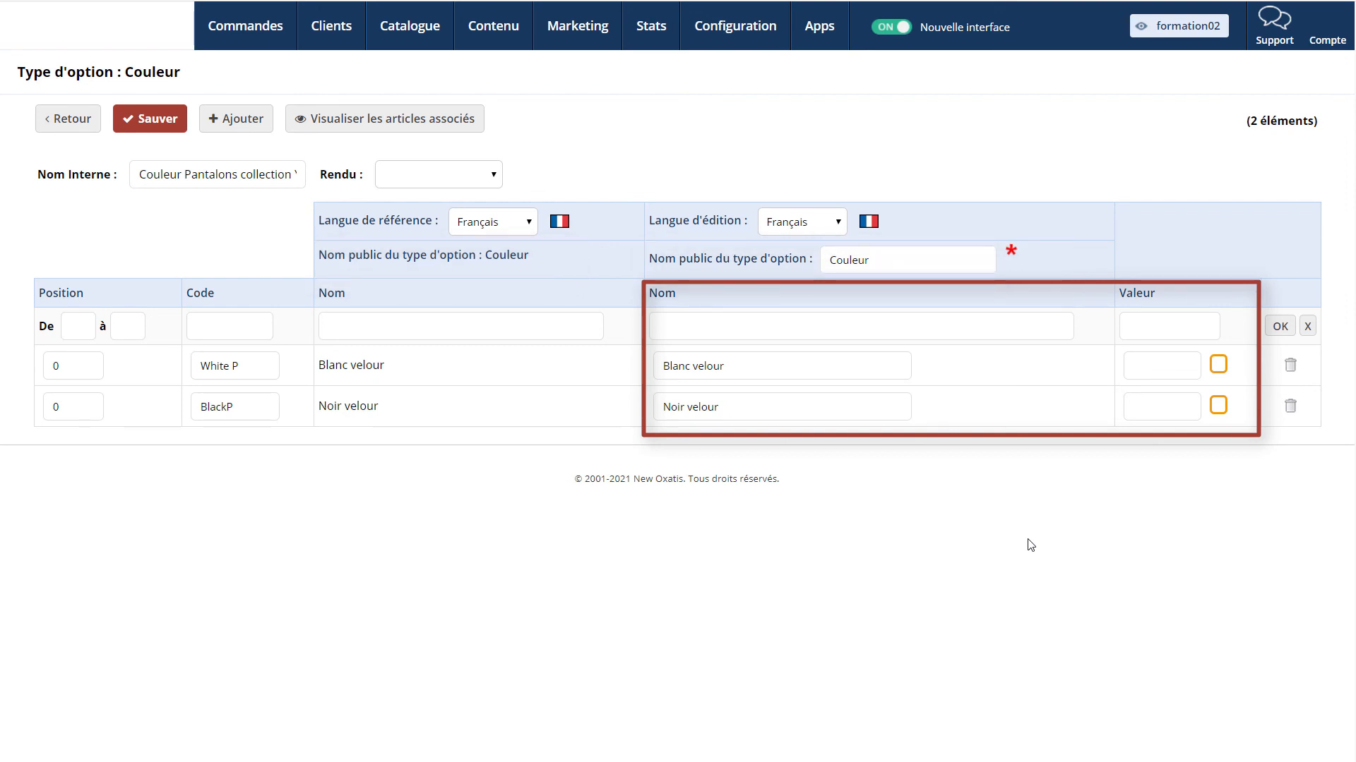
{"action": "left_click", "coordinate": [795, 226]}
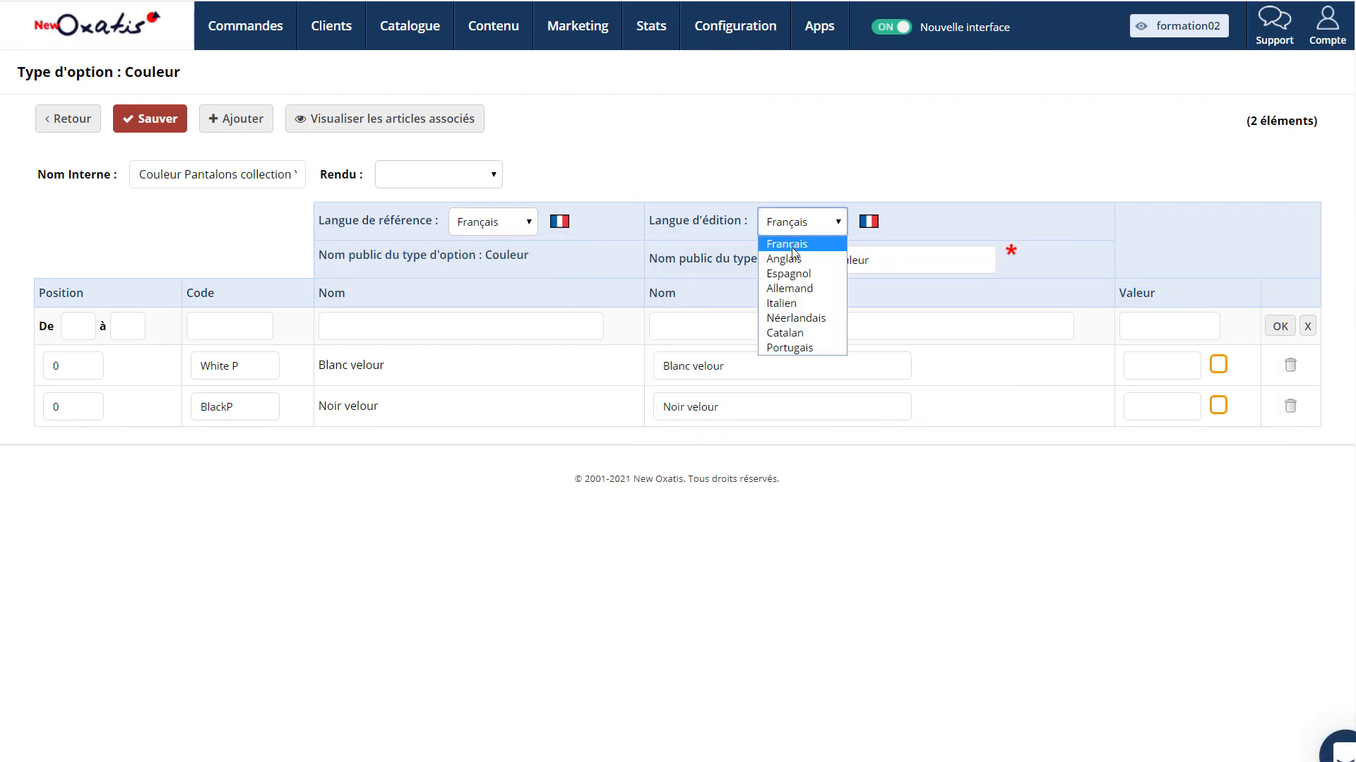
{"action": "left_click", "coordinate": [792, 254]}
{"action": "left_click", "coordinate": [683, 367]}
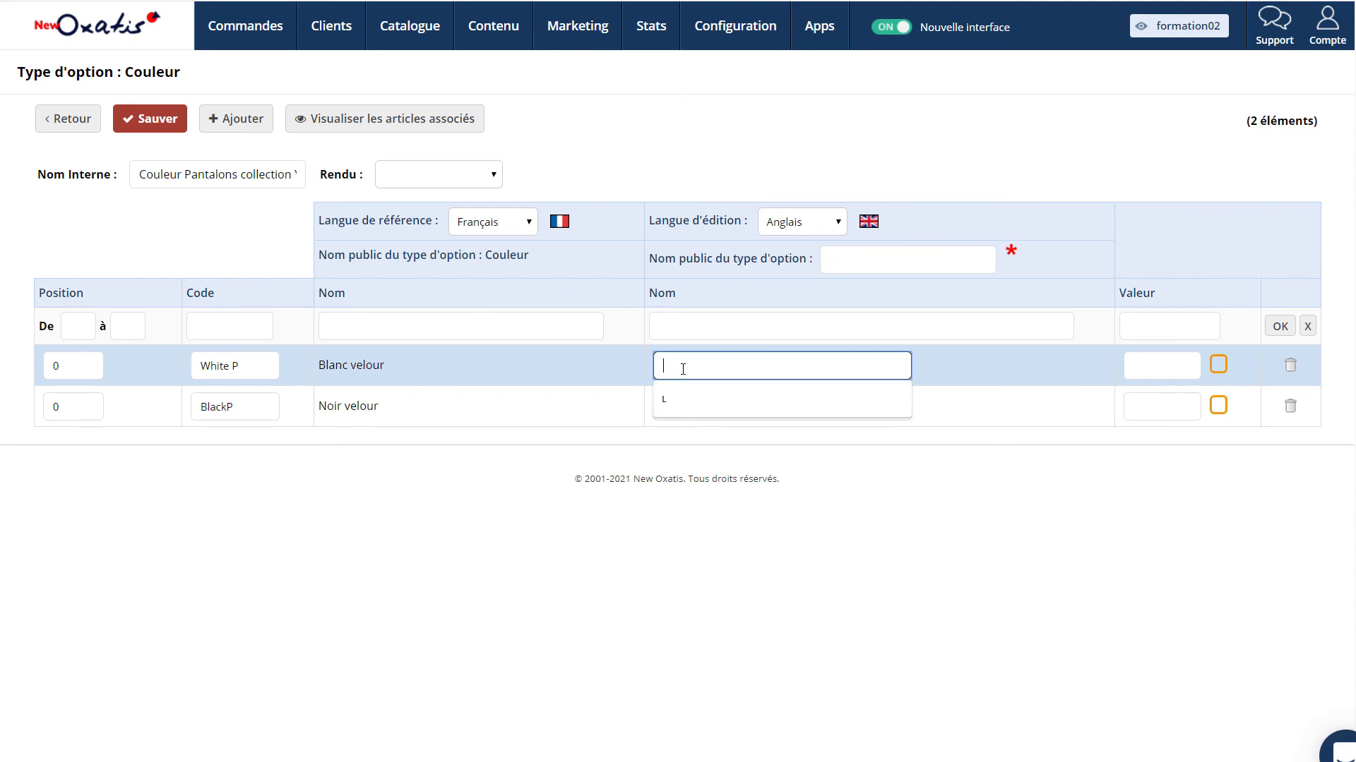
{"action": "type", "text": "velvet white"}
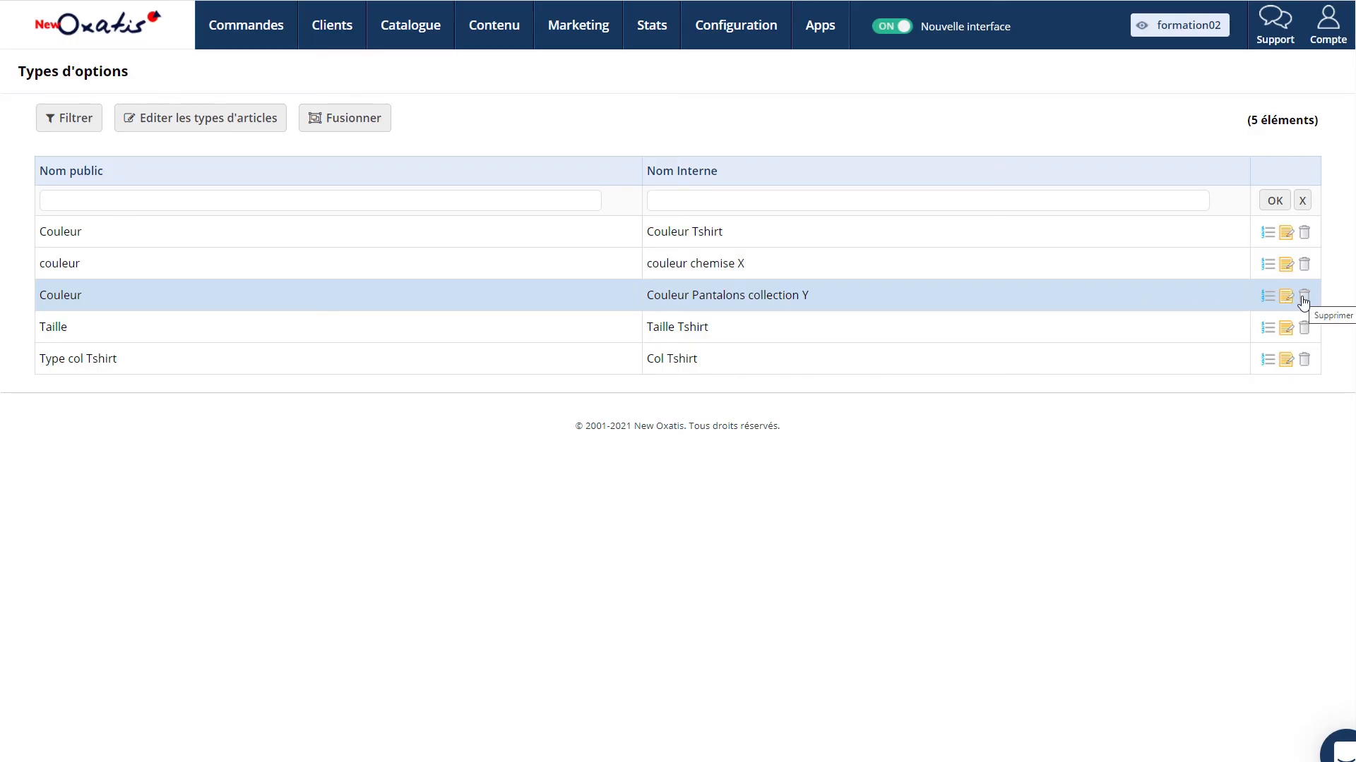
- Try to delete the Couleur Pantalons collection Y option type
{"action": "left_click", "coordinate": [1304, 302]}
{"action": "left_click", "coordinate": [740, 42]}
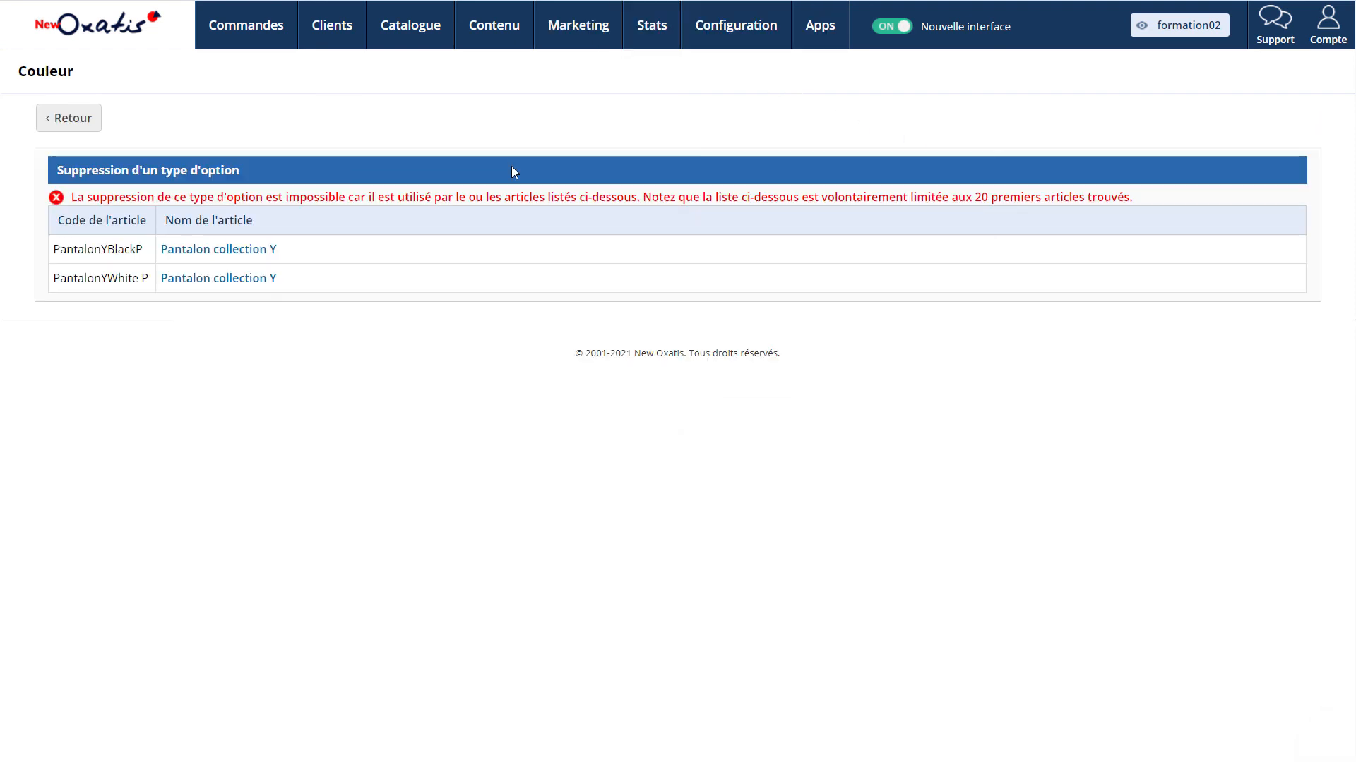